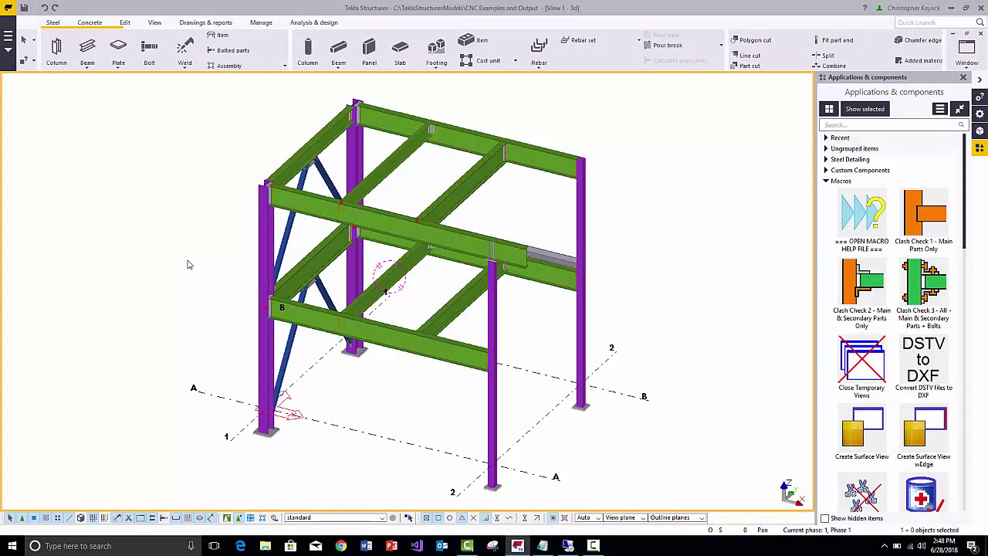
# - Orbit the steel frame model, then open 2018-1010_Example Project_TR001.pdf in Bluebeam Revu
pyautogui.moveTo(188, 264)
pyautogui.keyDown('ctrl'); pyautogui.mouseDown(button='middle')
pyautogui.moveTo(384, 268)
pyautogui.moveTo(476, 239)
pyautogui.moveTo(332, 264)
pyautogui.moveTo(190, 260)
pyautogui.mouseUp(button='middle'); pyautogui.keyUp('ctrl')
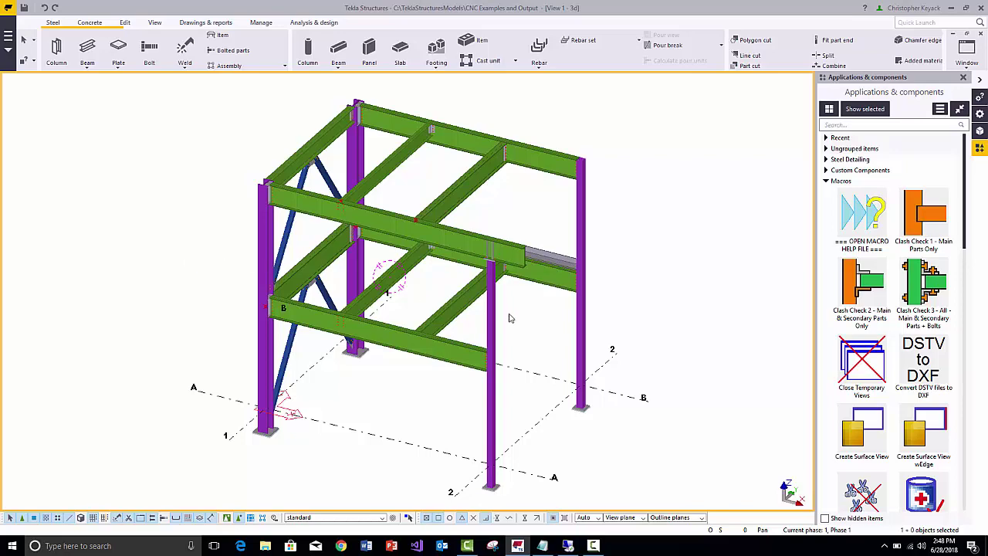
pyautogui.moveTo(507, 315); pyautogui.dragTo(476, 311, button='middle')
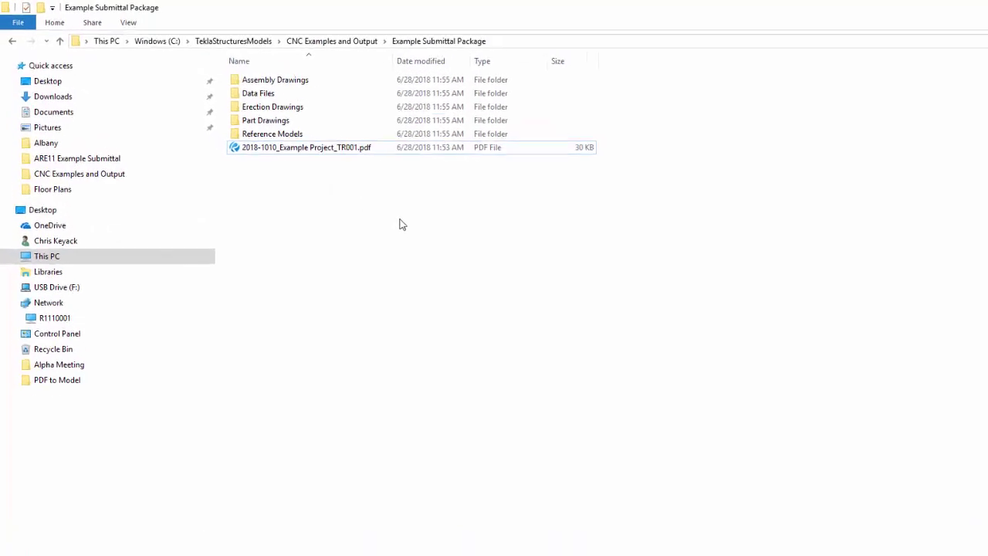
pyautogui.click(383, 182)
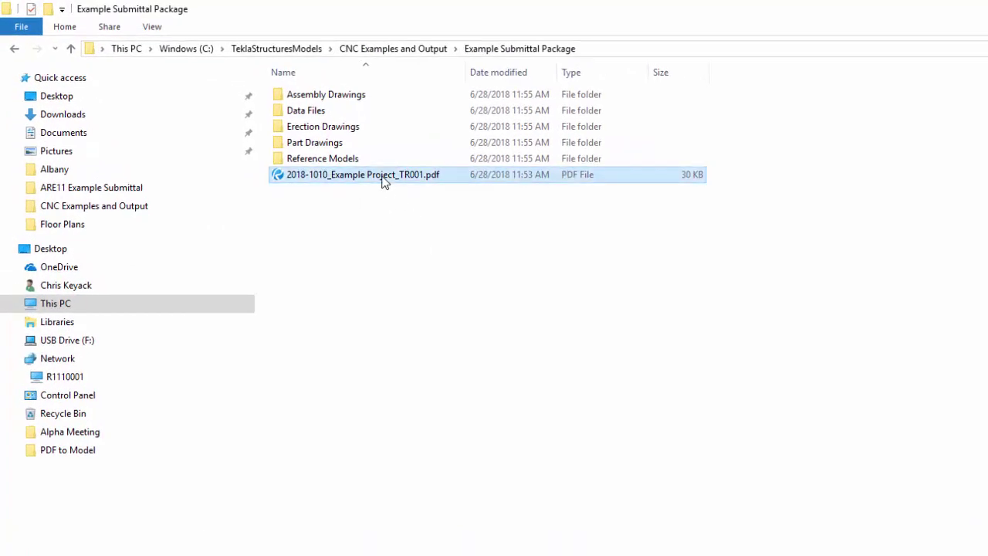
pyautogui.doubleClick(384, 180)
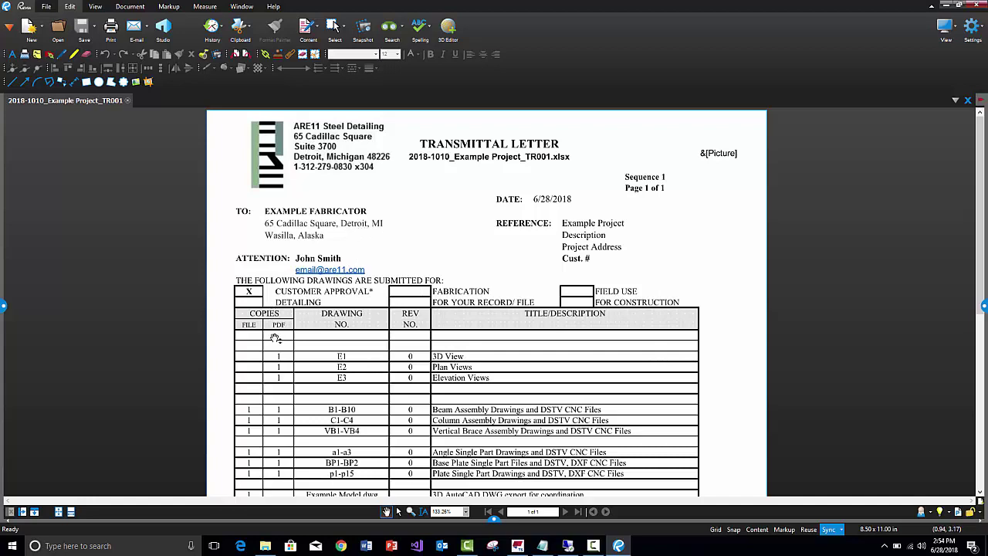
# - Scroll down through the transmittal letter listing the submitted drawings
pyautogui.scroll(-3, 279, 344)
pyautogui.scroll(-2, 282, 340)
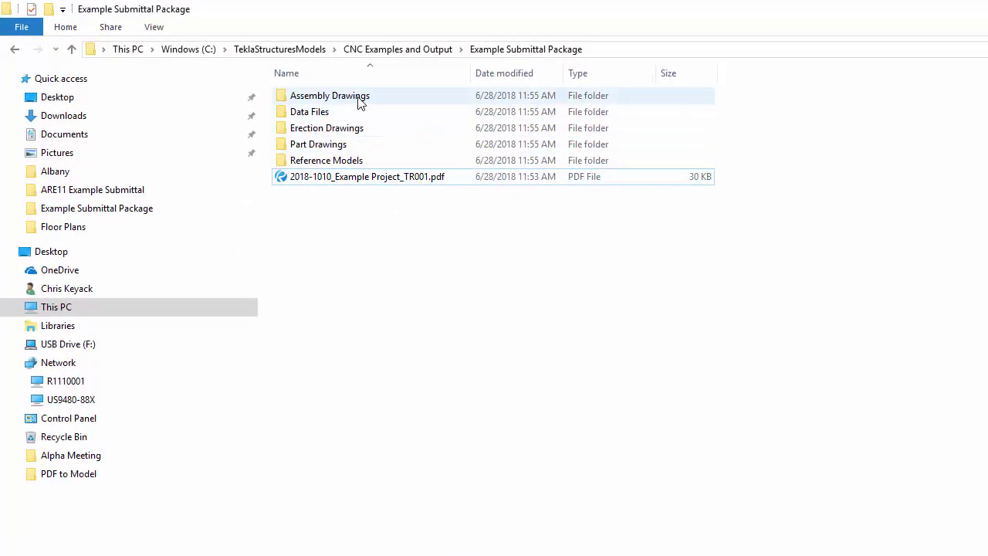
# - Open the Assembly Drawings folder and launch B1 - Rev 0.pdf in Bluebeam Revu
pyautogui.doubleClick(330, 90)
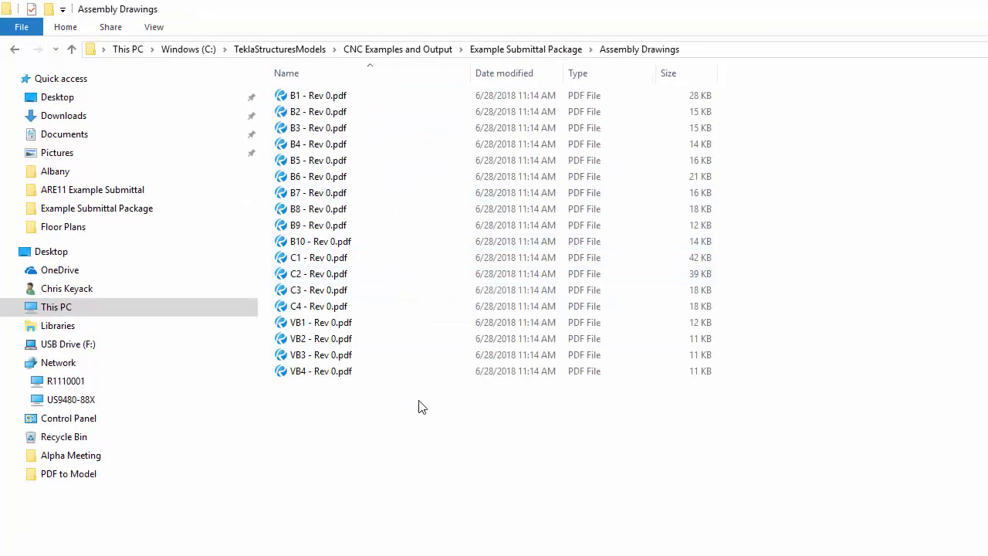
pyautogui.click(295, 97)
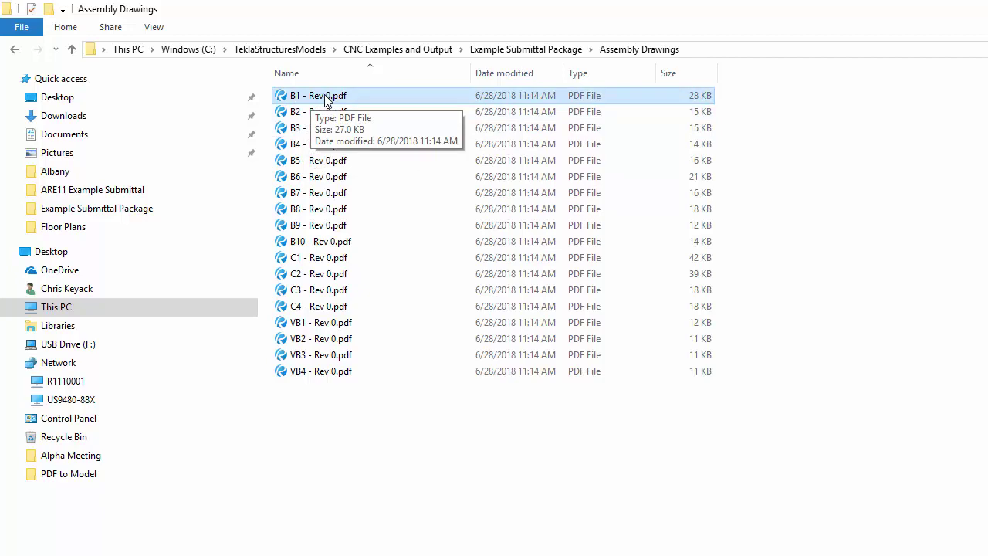
pyautogui.doubleClick(325, 100)
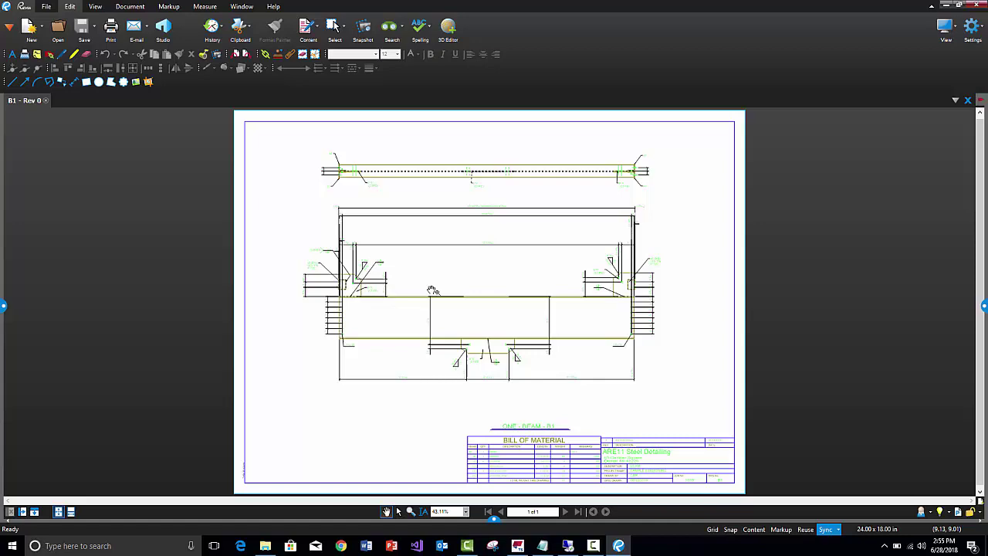
# - Zoom and pan around the B1 beam drawing to inspect its bill of material and title block
pyautogui.scroll(3, 339, 286)
pyautogui.scroll(1, 332, 263)
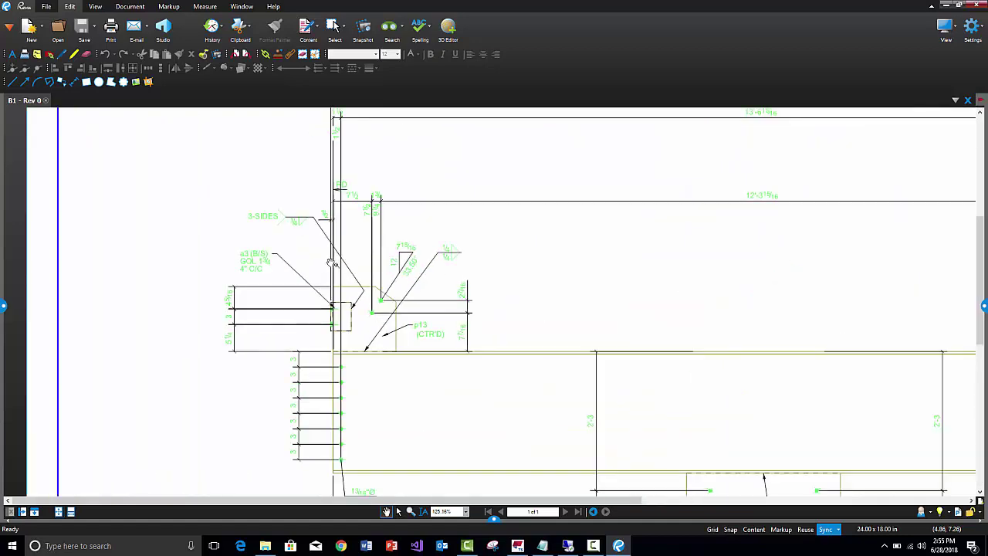
pyautogui.scroll(-3, 361, 311)
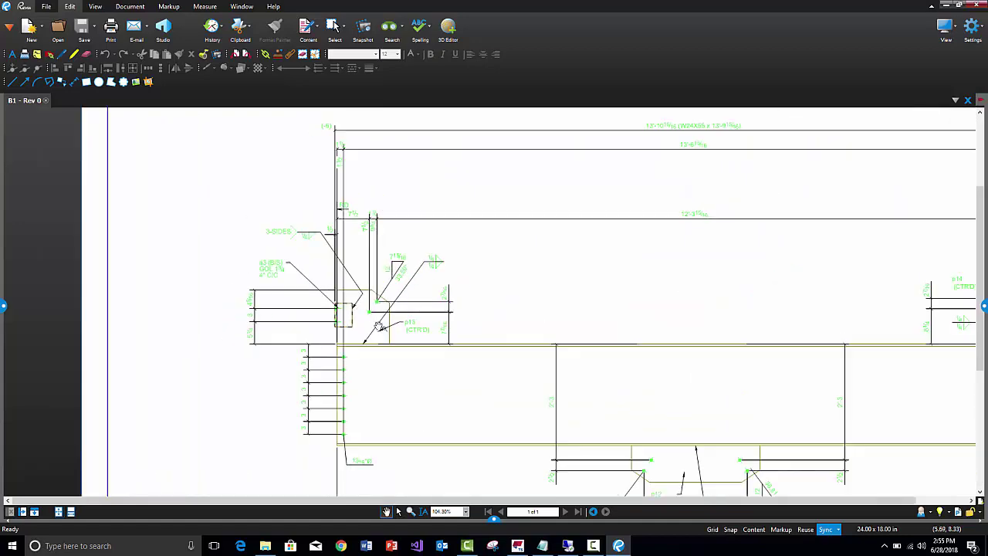
pyautogui.scroll(-5, 451, 318)
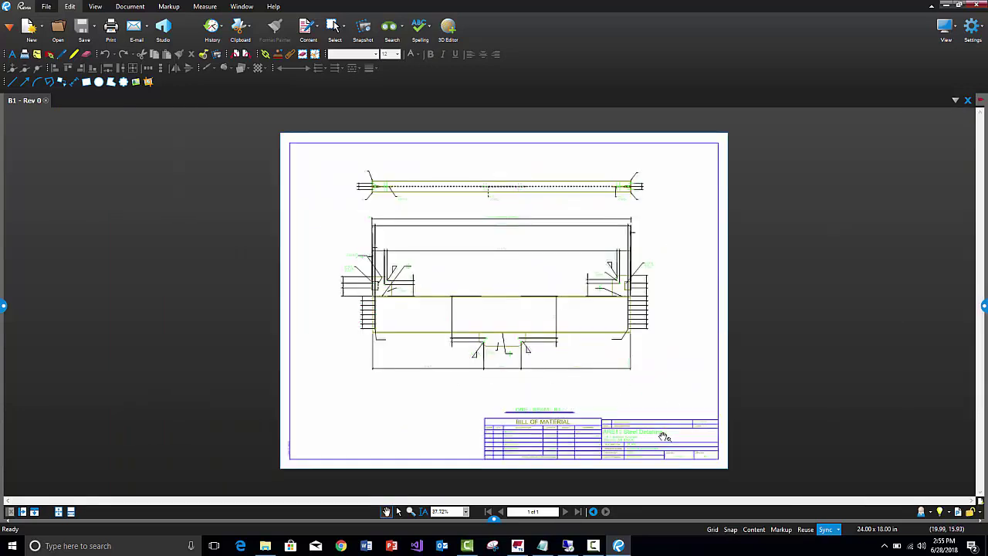
pyautogui.scroll(1, 673, 463)
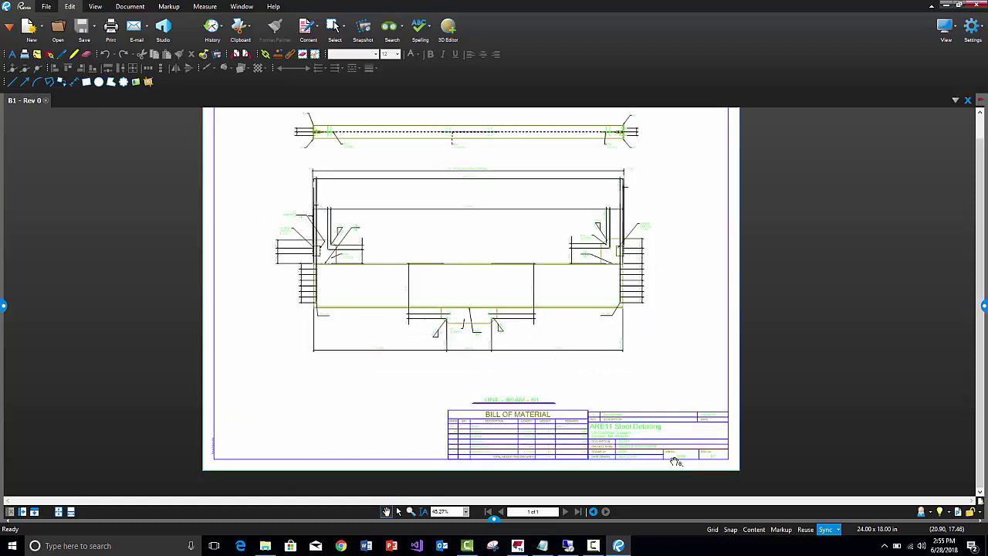
pyautogui.scroll(2, 676, 462)
pyautogui.scroll(1, 676, 461)
pyautogui.moveTo(579, 431); pyautogui.dragTo(542, 388)
pyautogui.scroll(3, 543, 386)
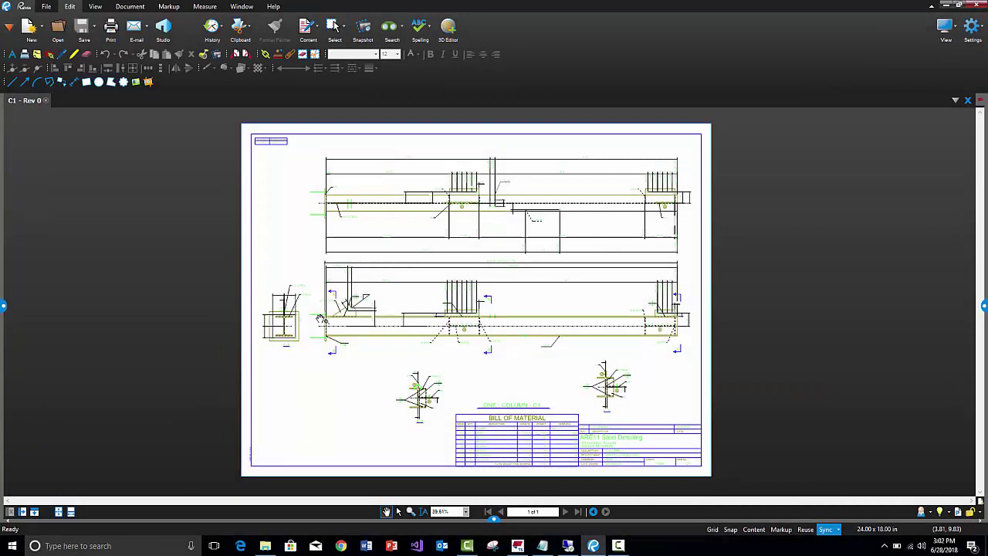
pyautogui.scroll(3, 320, 318)
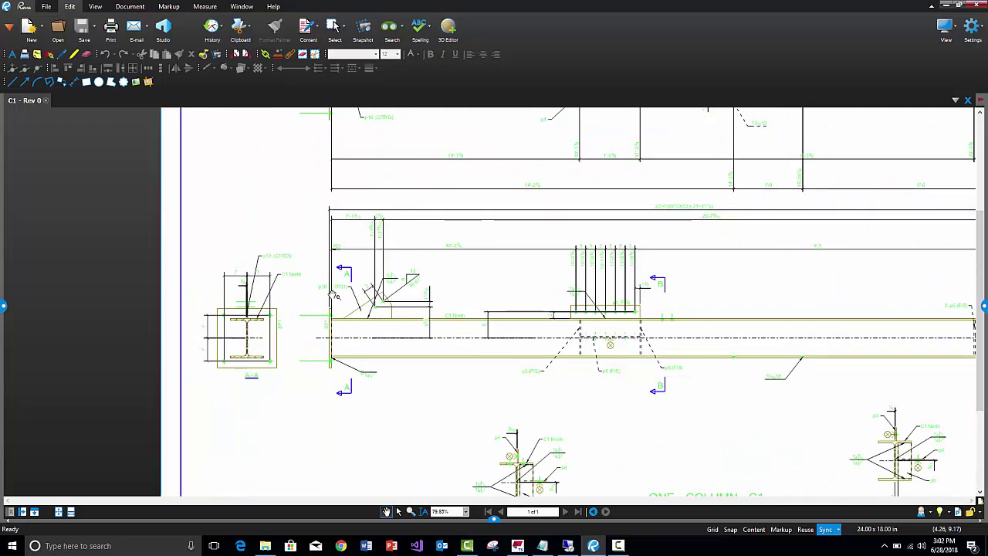
pyautogui.scroll(1, 323, 299)
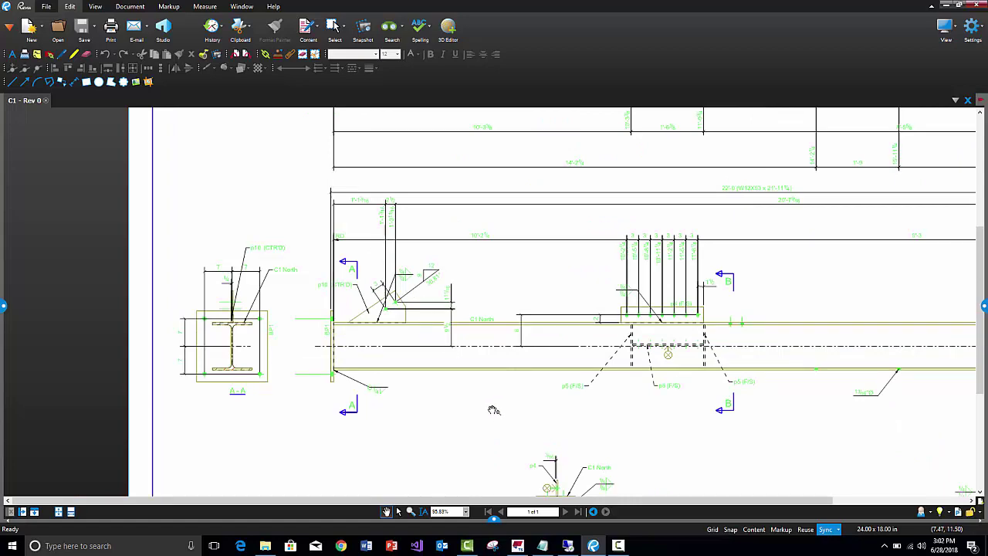
pyautogui.moveTo(501, 418); pyautogui.dragTo(438, 368)
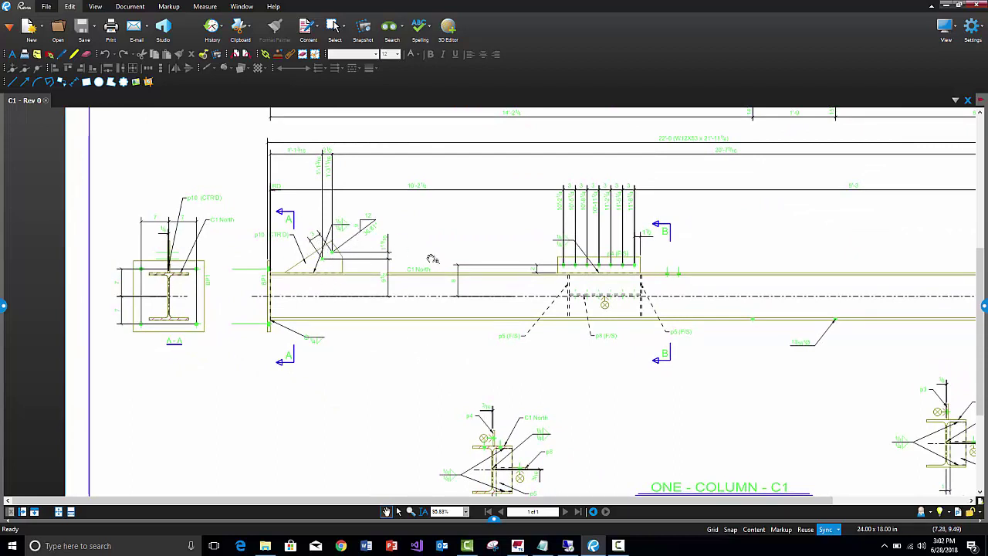
pyautogui.moveTo(535, 285); pyautogui.dragTo(540, 301)
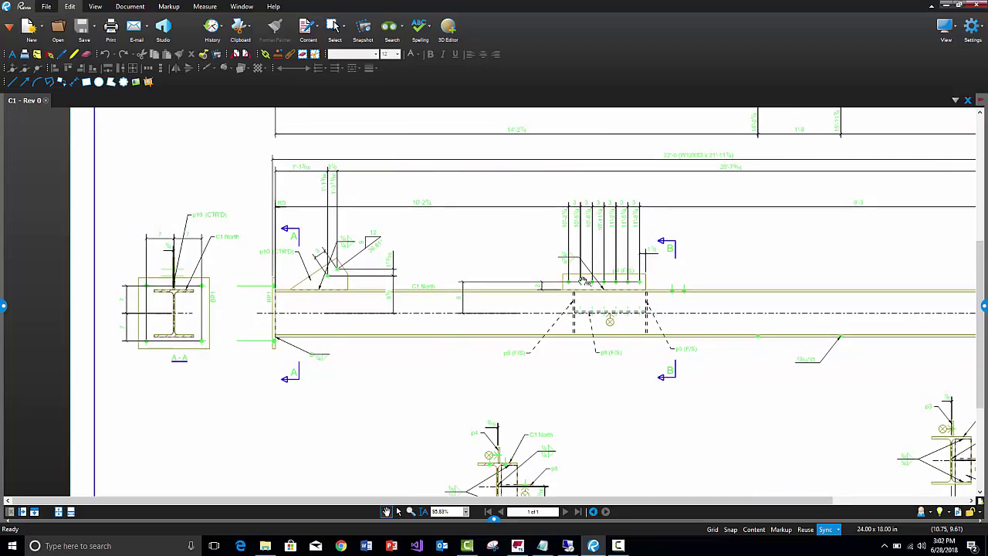
pyautogui.moveTo(583, 293); pyautogui.dragTo(554, 298)
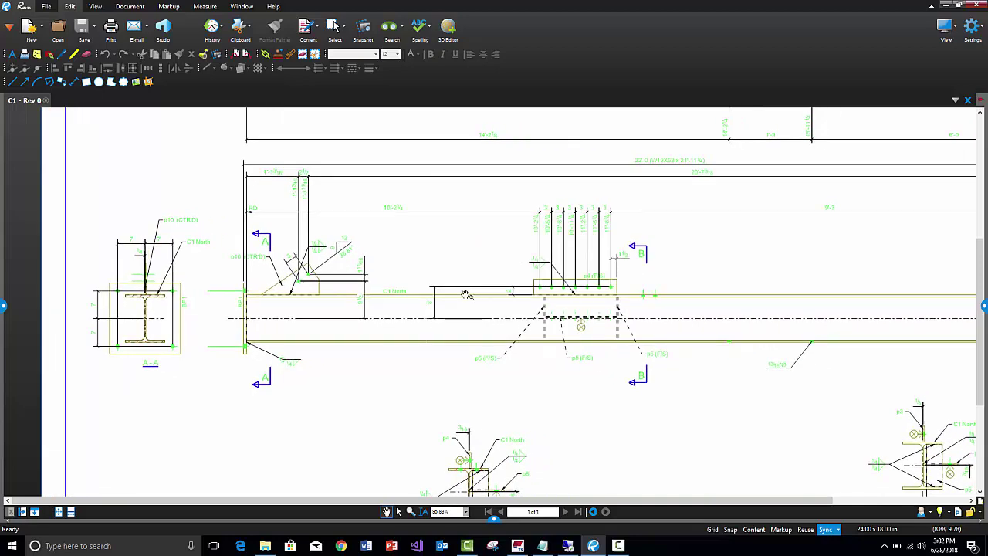
pyautogui.moveTo(536, 411); pyautogui.dragTo(461, 324)
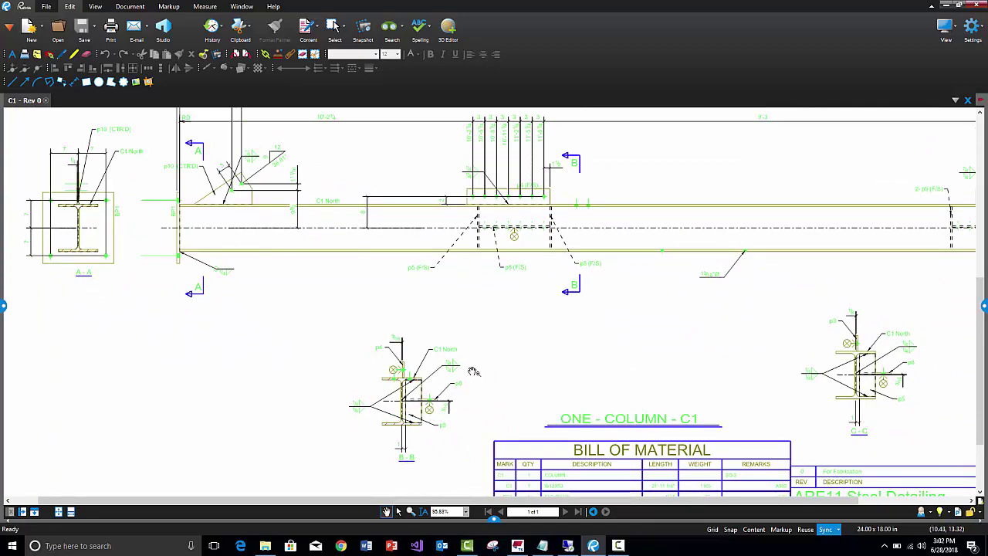
pyautogui.moveTo(599, 370)
pyautogui.mouseDown()
pyautogui.moveTo(573, 354)
pyautogui.moveTo(473, 337)
pyautogui.mouseUp()
pyautogui.scroll(-5, 473, 337)
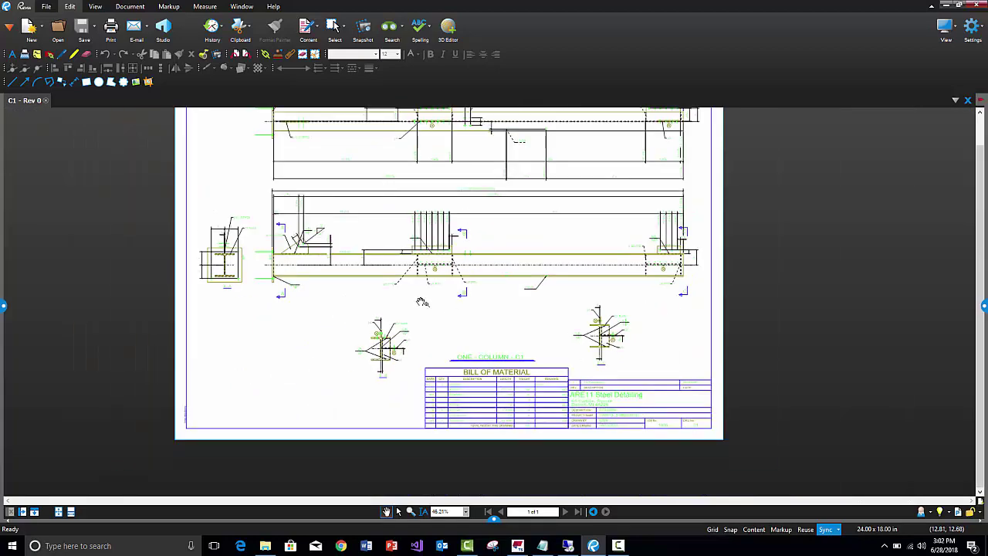
pyautogui.moveTo(349, 291); pyautogui.dragTo(345, 339)
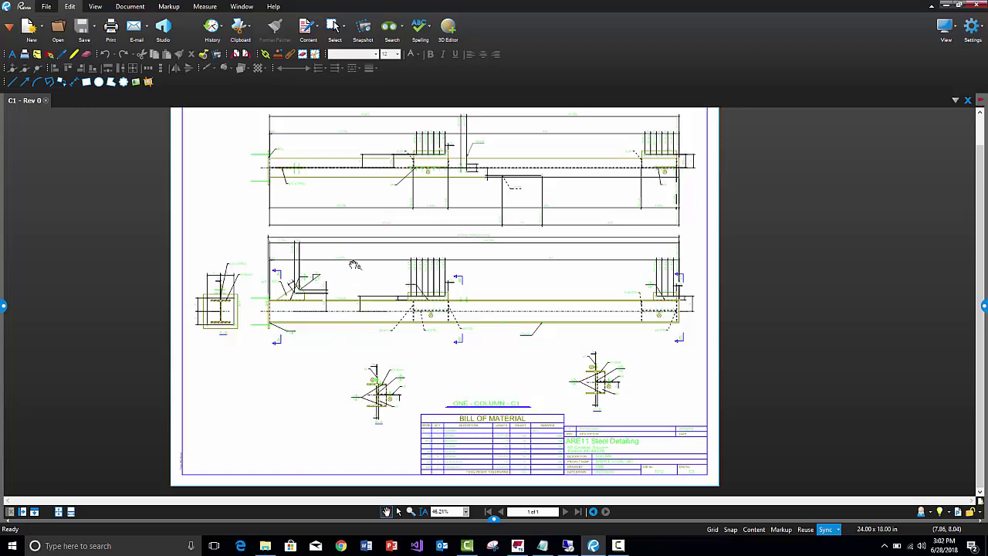
pyautogui.moveTo(363, 267); pyautogui.dragTo(367, 287)
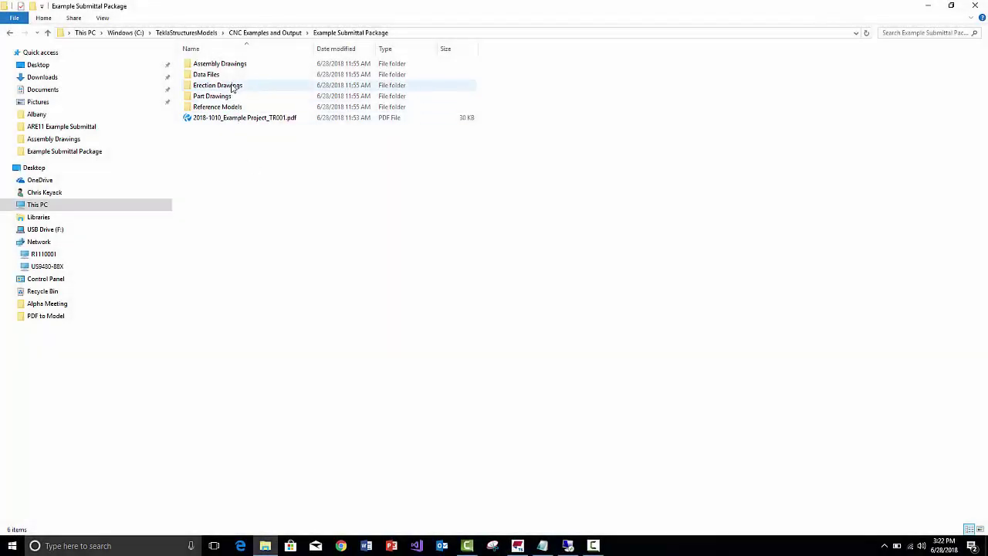
# - Open the Erection Drawings folder and launch all three PDFs, E1 to E3 Rev 0, together
pyautogui.click(232, 86)
pyautogui.doubleClick(232, 86)
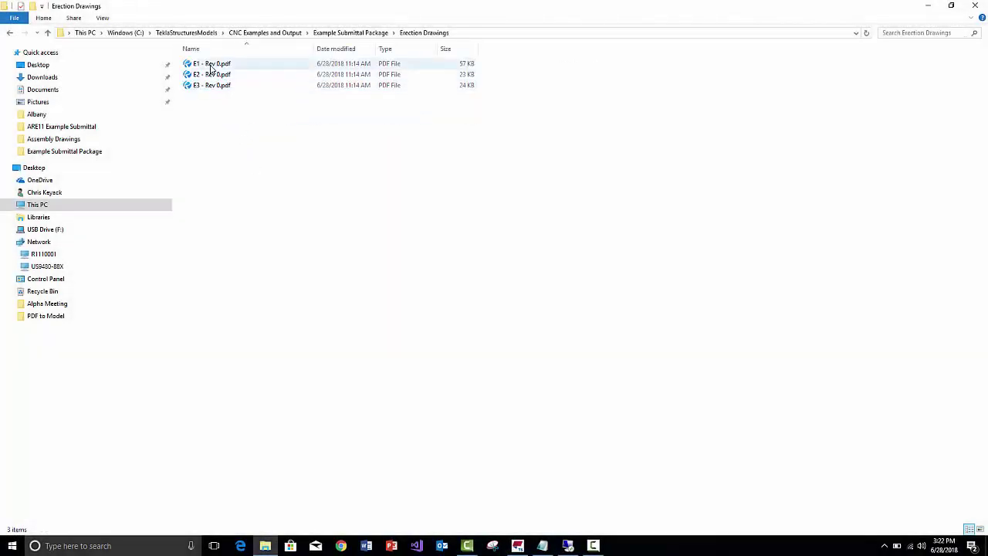
pyautogui.hotkey('ctrl', 'a')
pyautogui.press('Return')
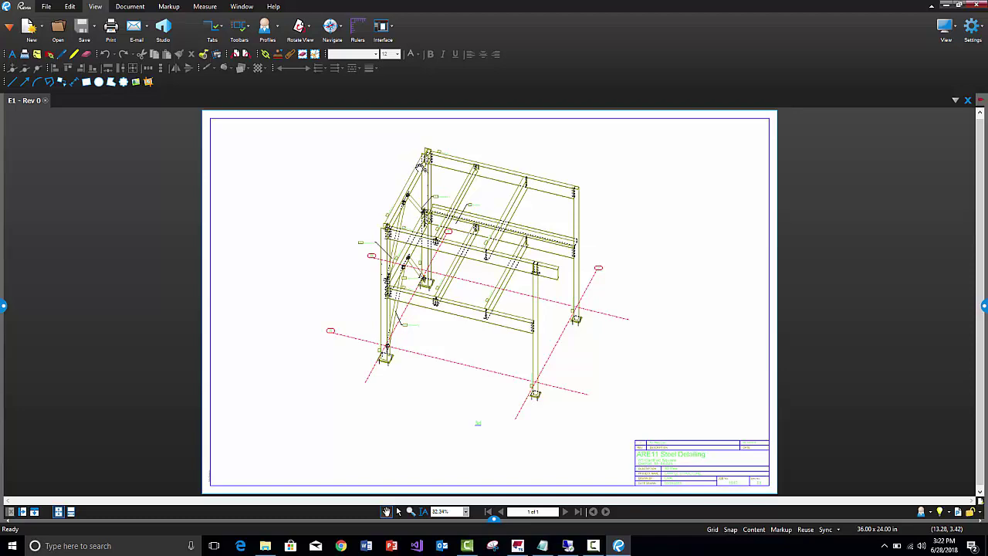
# - Reopen E2 - Rev 0 and zoom in to frame section details A-A and B-B
pyautogui.click(975, 6)
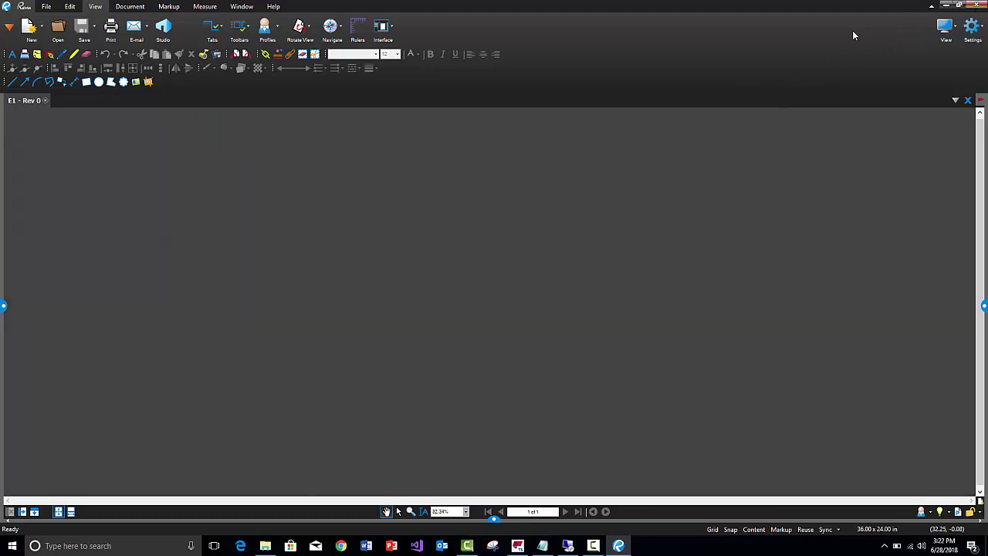
pyautogui.doubleClick(235, 76)
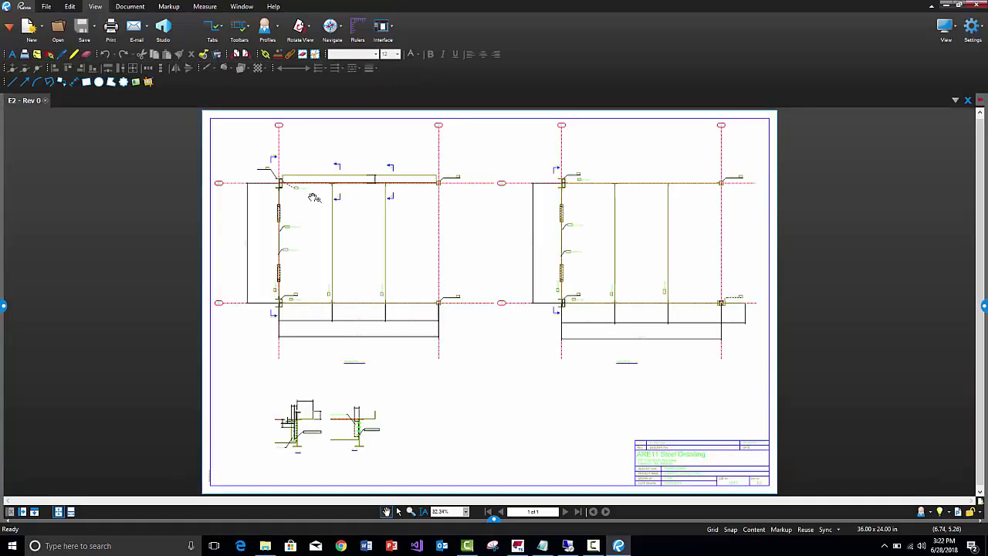
pyautogui.scroll(5, 306, 454)
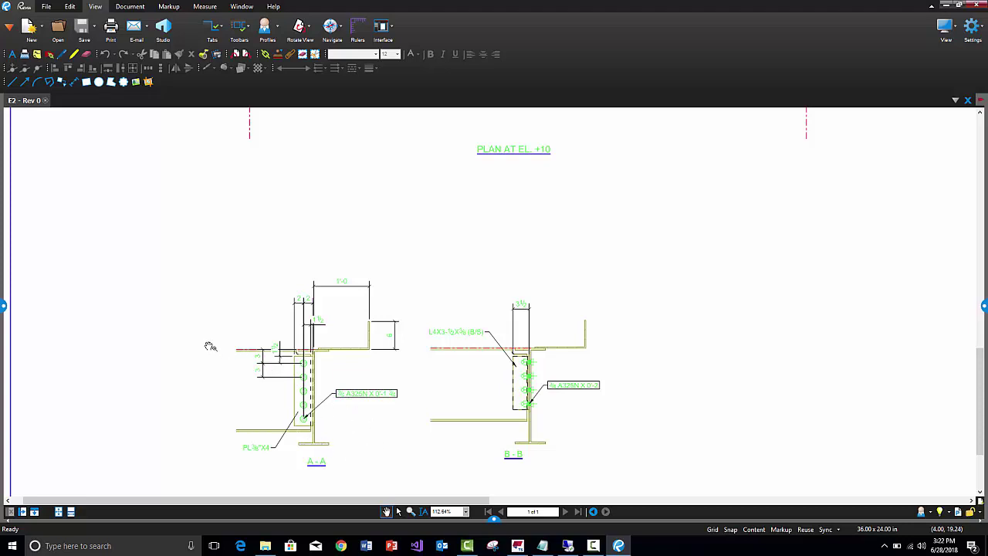
pyautogui.moveTo(206, 347); pyautogui.dragTo(205, 302)
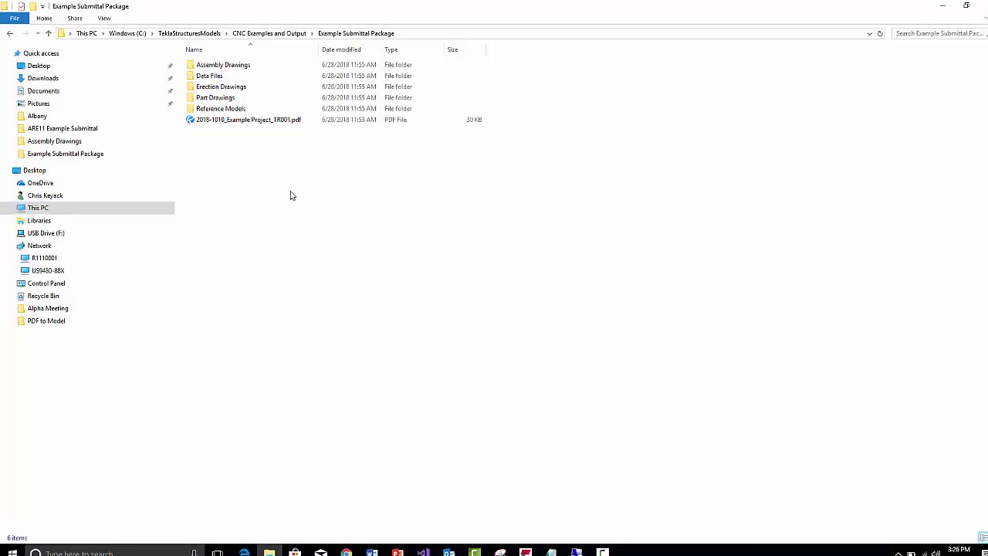
# - Open the Part Drawings folder and launch a1 - Rev 0.pdf in Bluebeam Revu
pyautogui.doubleClick(293, 120)
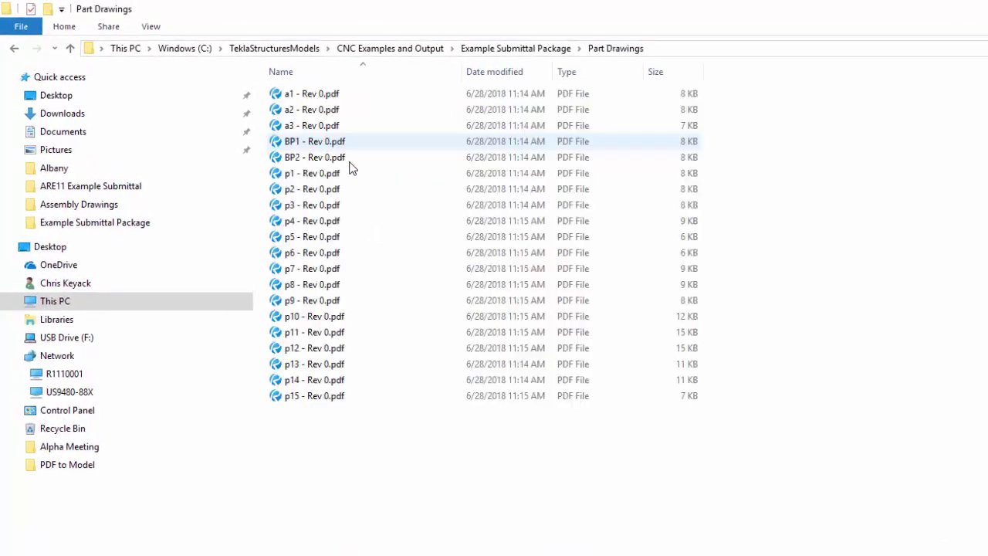
pyautogui.doubleClick(317, 95)
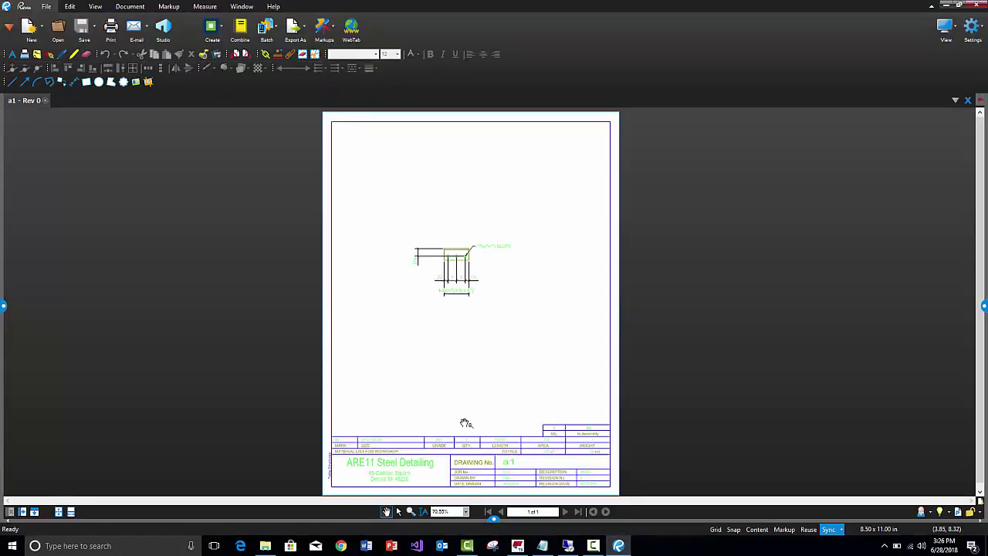
# - Zoom into the a1 angle's slot detail, then pan down and zoom in on the title block
pyautogui.scroll(5, 448, 255)
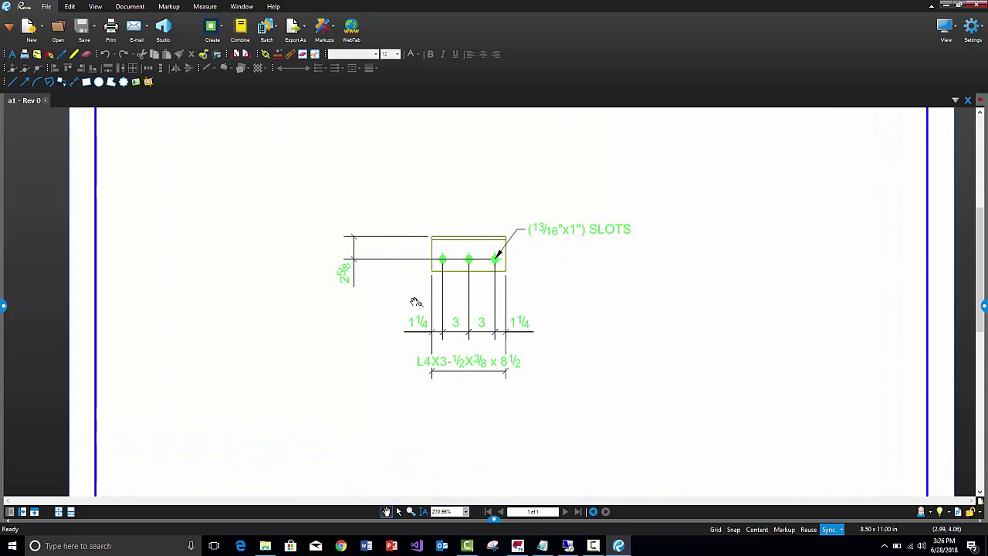
pyautogui.scroll(-4, 475, 354)
pyautogui.moveTo(486, 392); pyautogui.dragTo(452, 221)
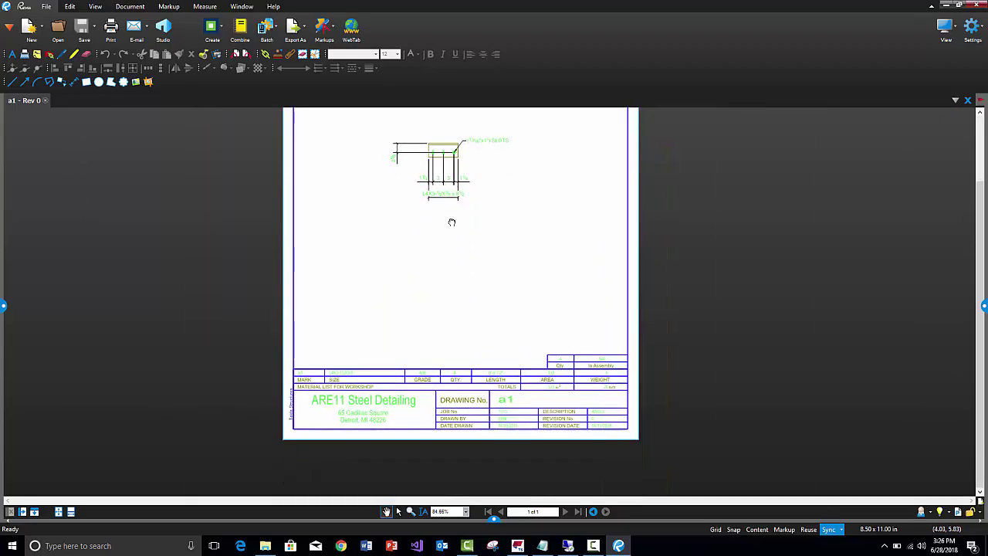
pyautogui.scroll(2, 369, 396)
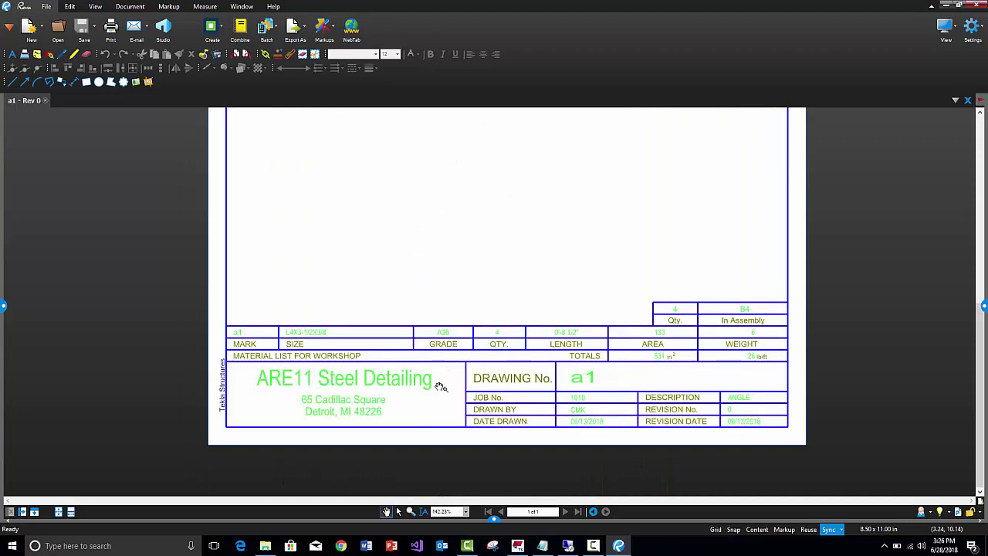
pyautogui.scroll(2, 743, 320)
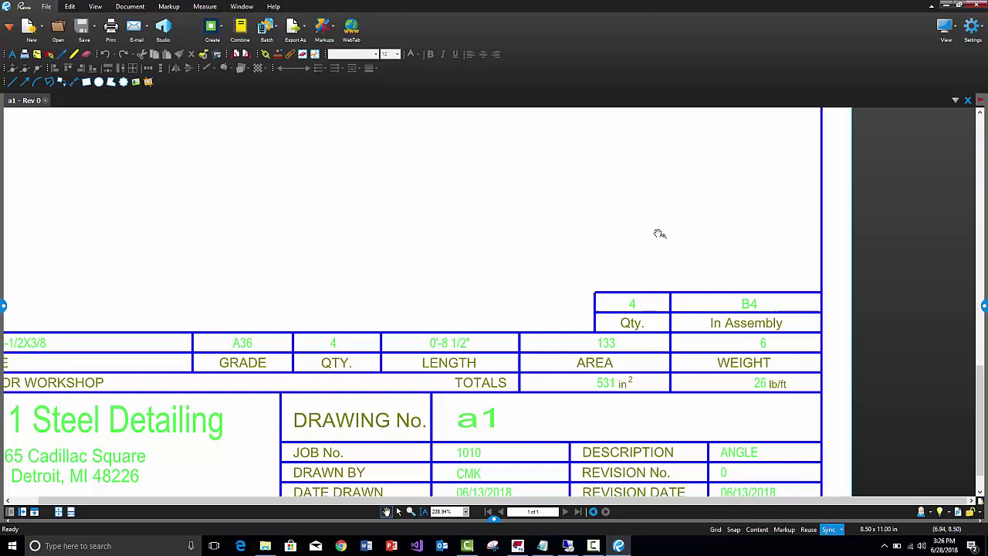
pyautogui.scroll(-3, 440, 262)
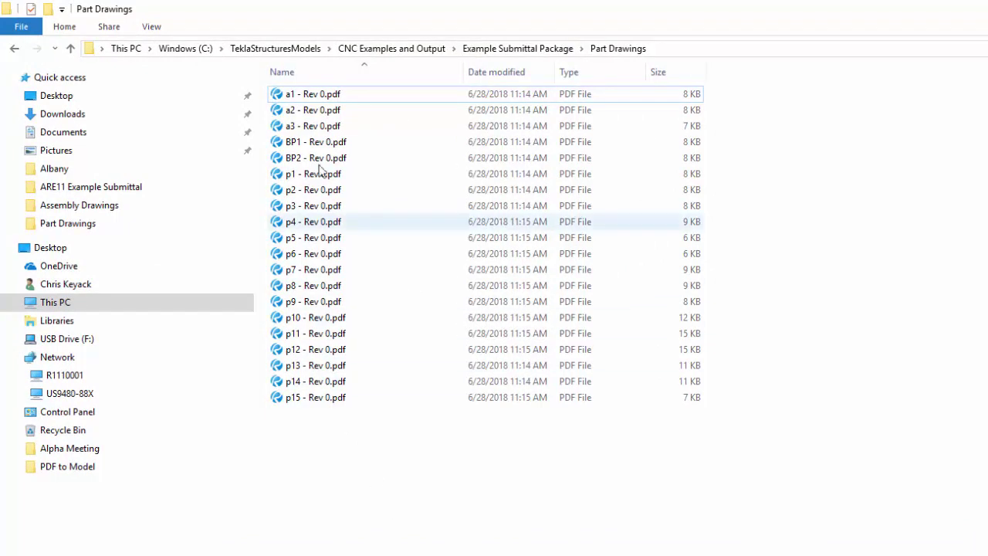
# - Select the a1, BP1 and p1 Rev 0 part drawings in turn
pyautogui.click(310, 96)
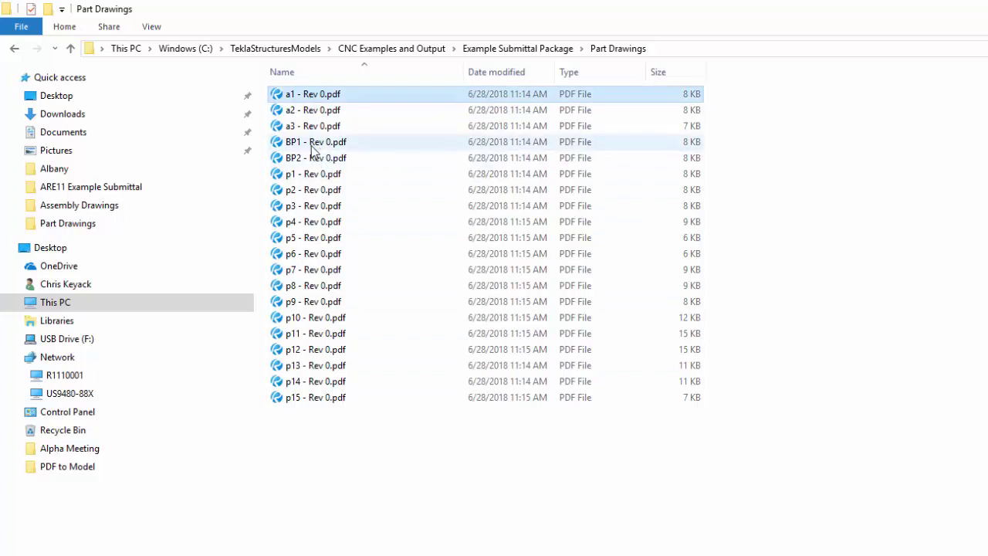
pyautogui.click(316, 144)
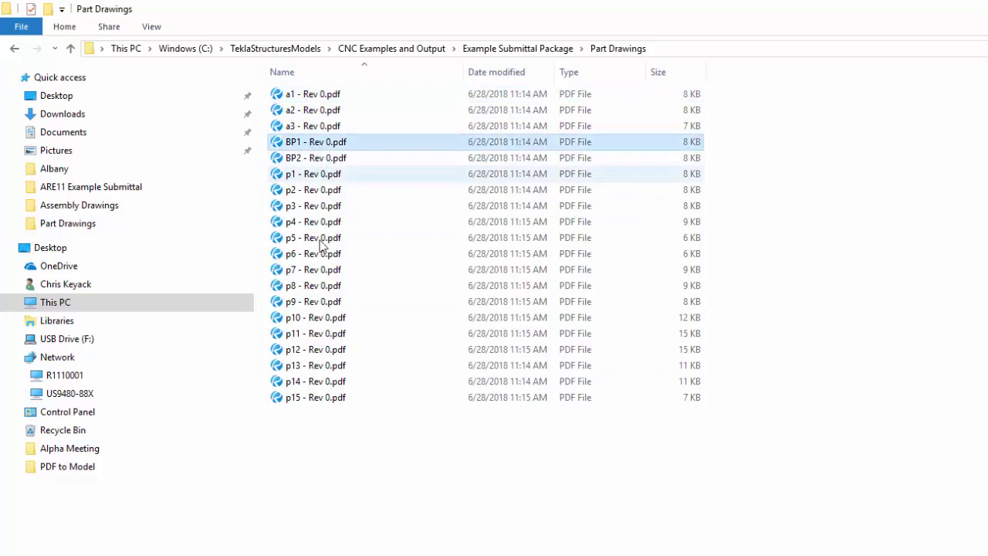
pyautogui.click(314, 173)
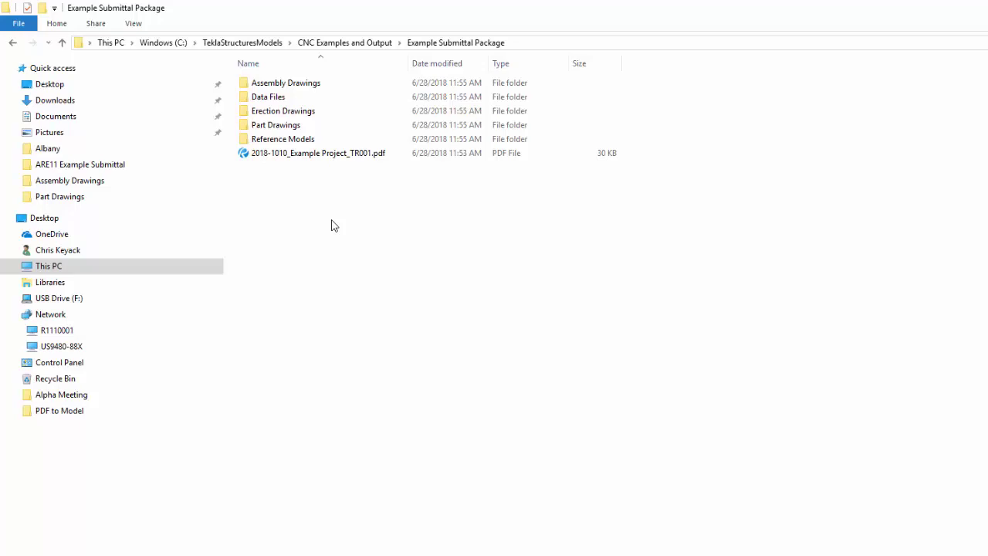
# - Open the DSTV Files folder inside Data Files
pyautogui.click(335, 111)
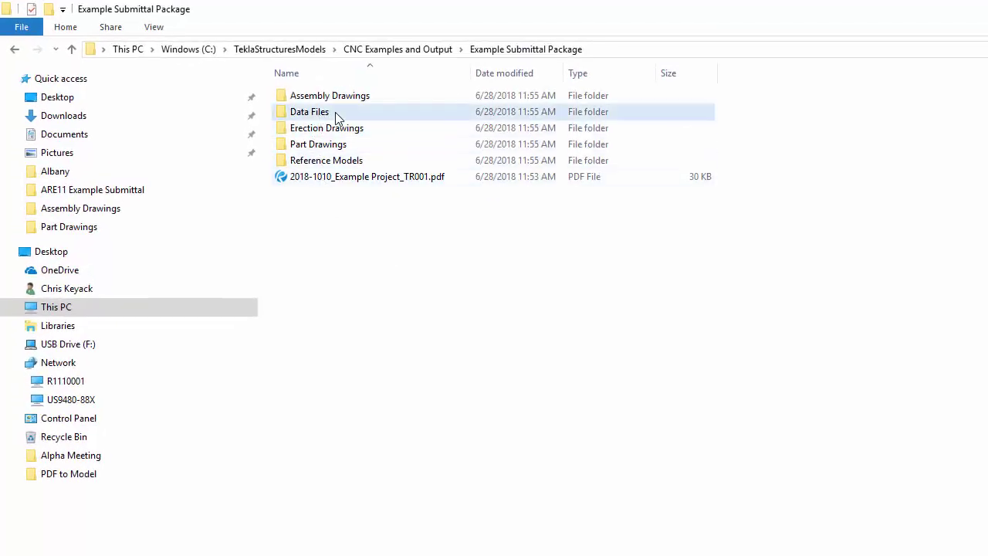
pyautogui.doubleClick(335, 111)
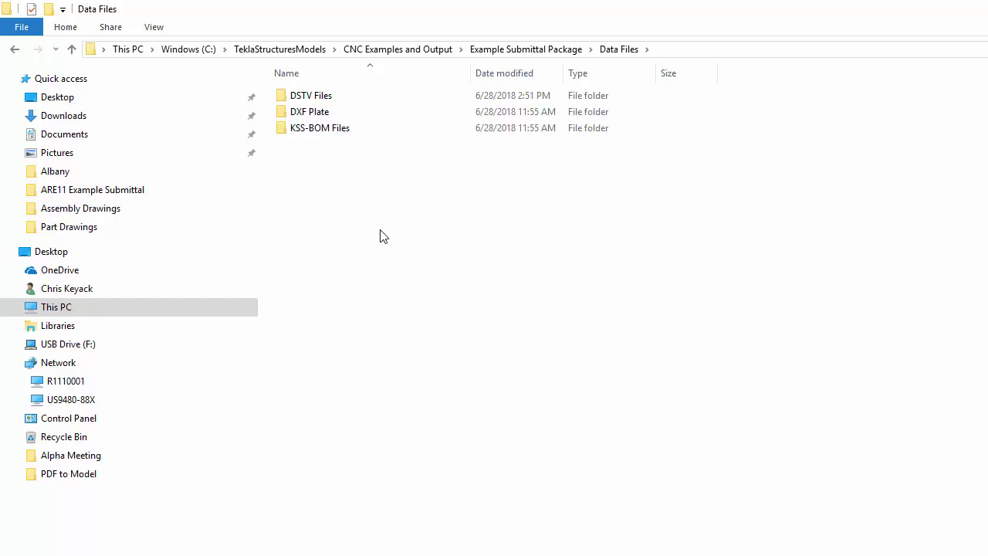
pyautogui.doubleClick(332, 96)
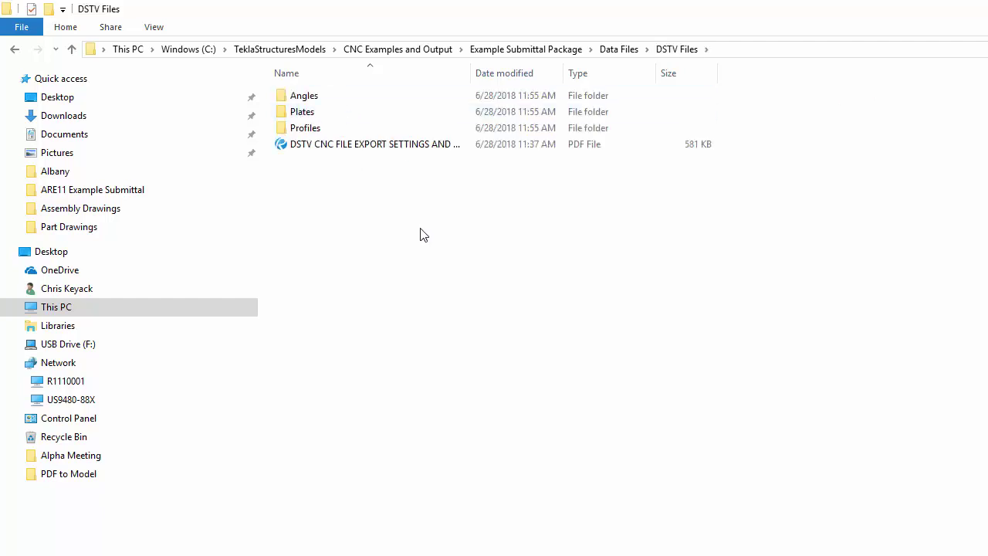
# - Point out the Angles, Plates and Profiles folders and the DSTV CNC export settings PDF
pyautogui.click(334, 99)
pyautogui.click(334, 112)
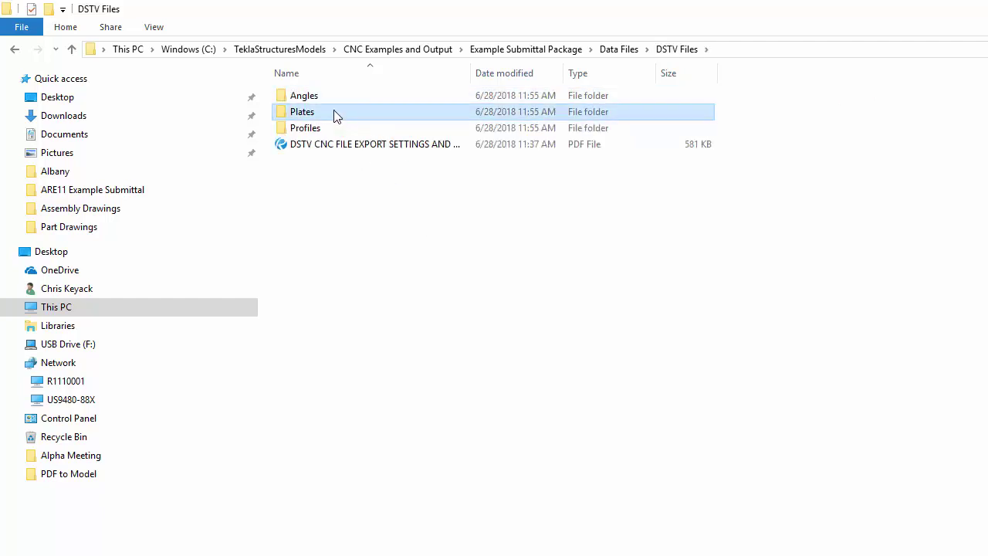
pyautogui.click(338, 131)
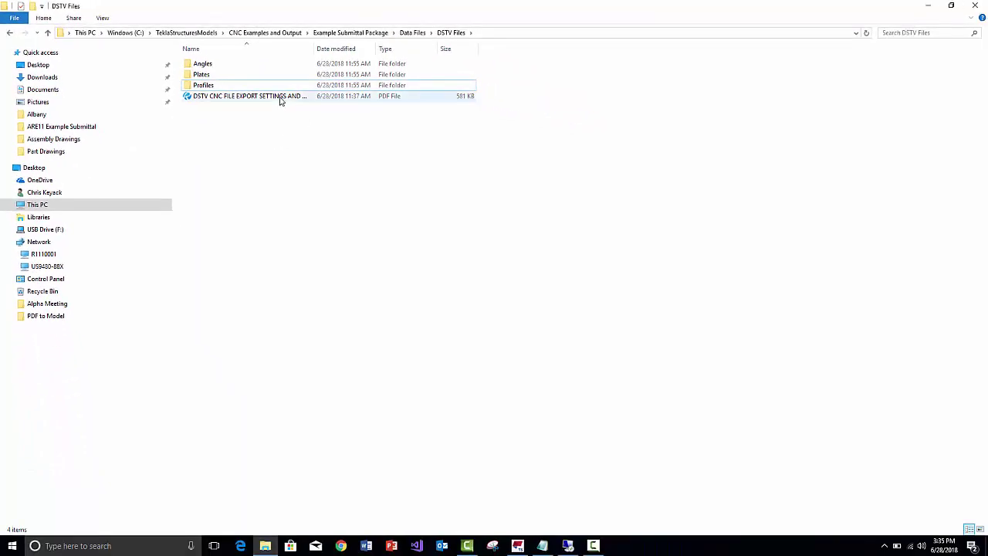
pyautogui.click(280, 99)
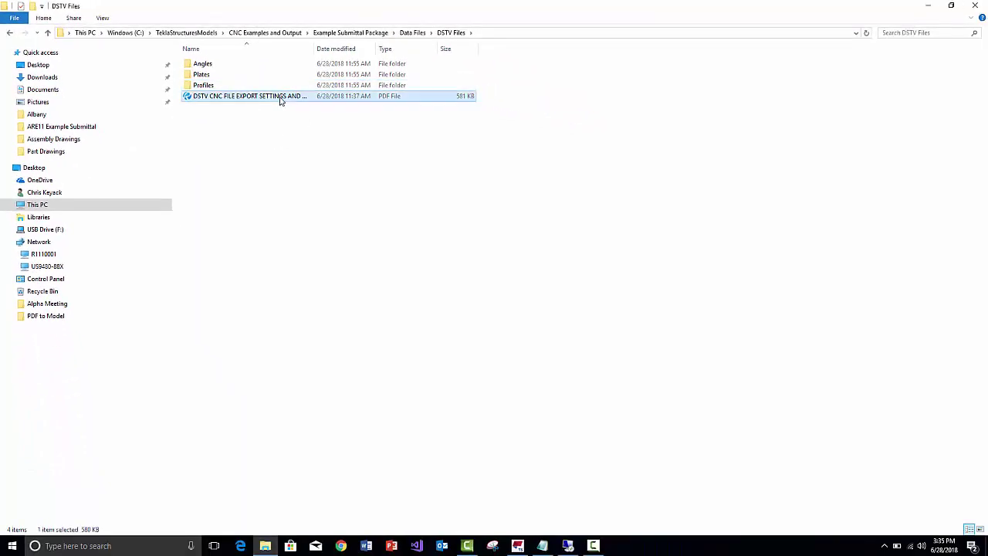
# - Open the DSTV CNC export settings PDF in Revu and scroll through its NC Files and Pop-Mark Settings images
pyautogui.doubleClick(248, 97)
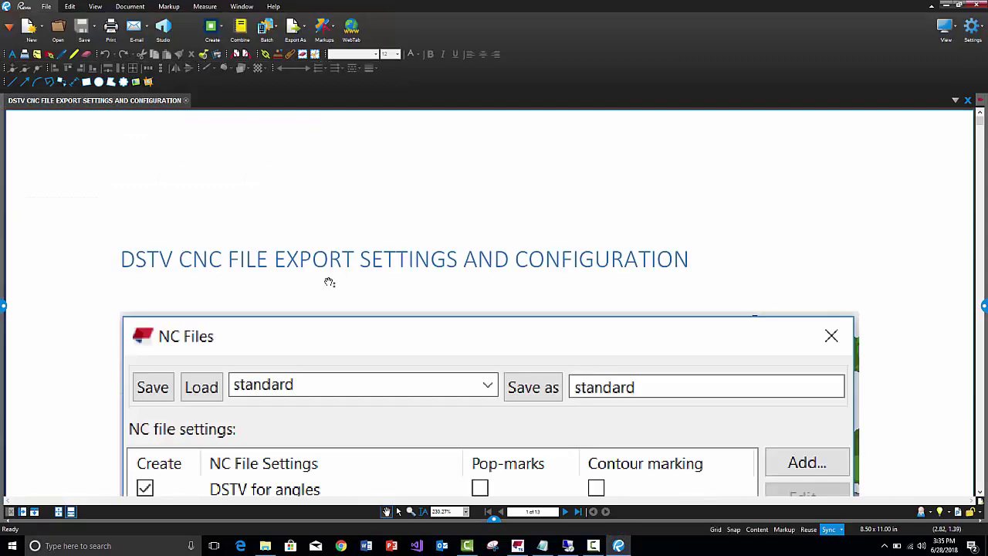
pyautogui.scroll(-3, 324, 324)
pyautogui.scroll(-3, 327, 323)
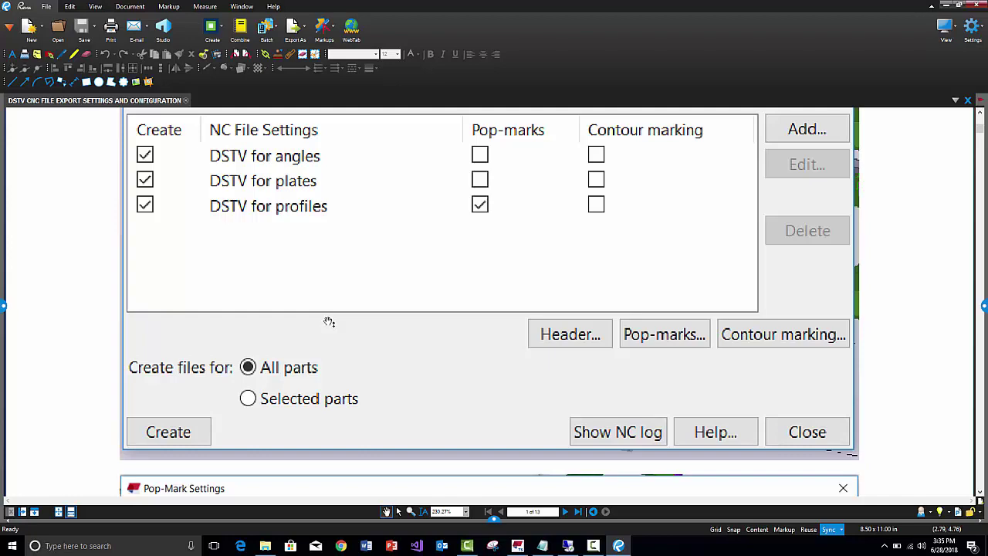
pyautogui.scroll(-3, 328, 323)
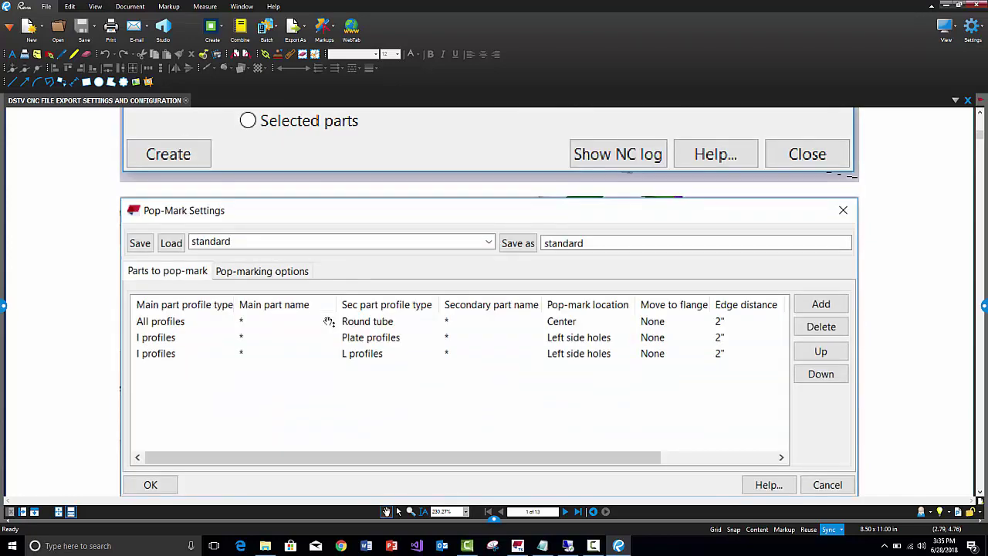
pyautogui.scroll(-3, 328, 321)
pyautogui.scroll(1, 328, 321)
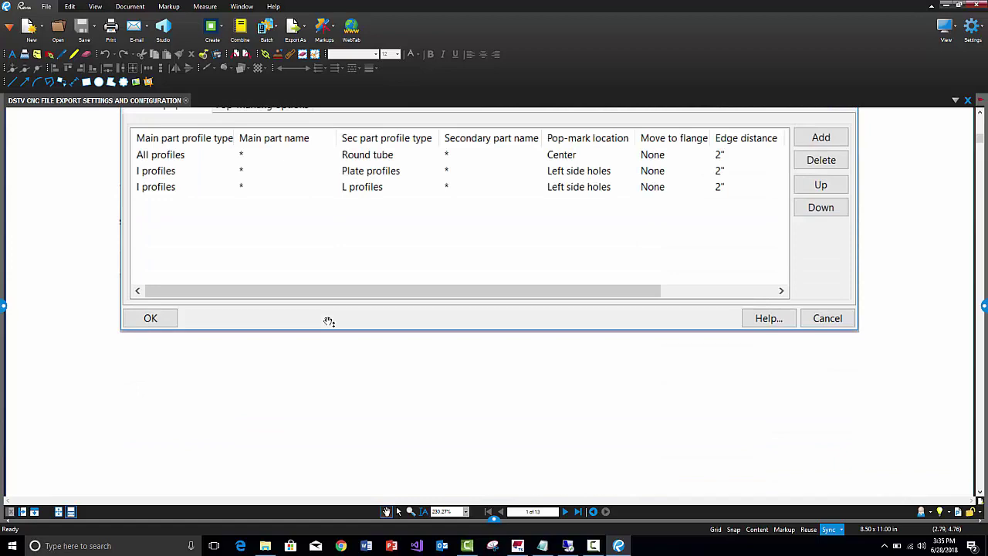
pyautogui.scroll(1, 328, 322)
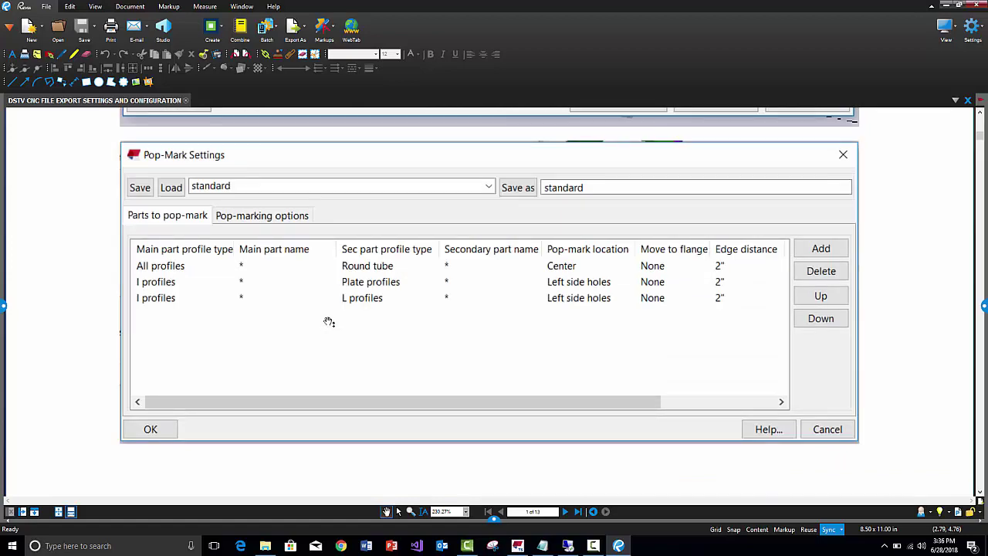
pyautogui.scroll(4, 328, 322)
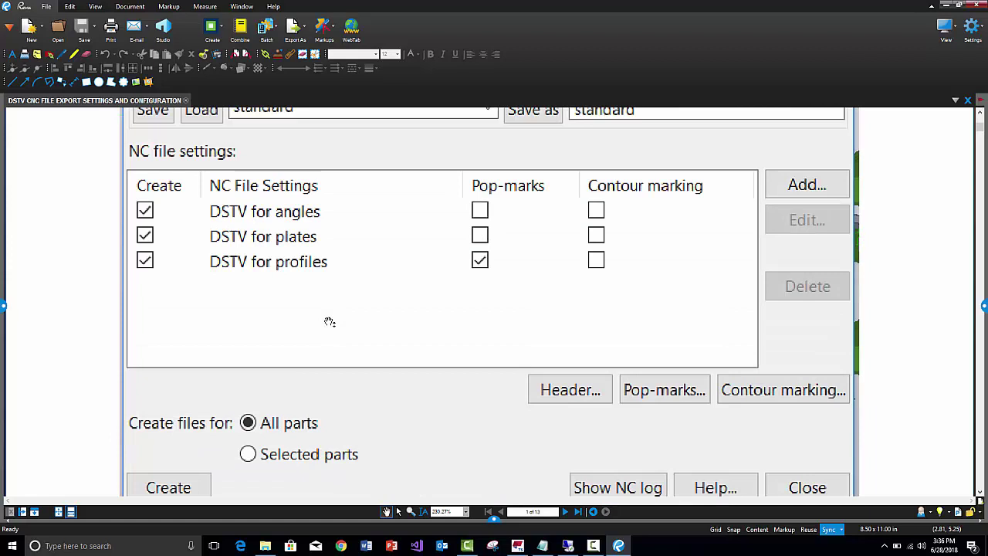
pyautogui.scroll(1, 330, 322)
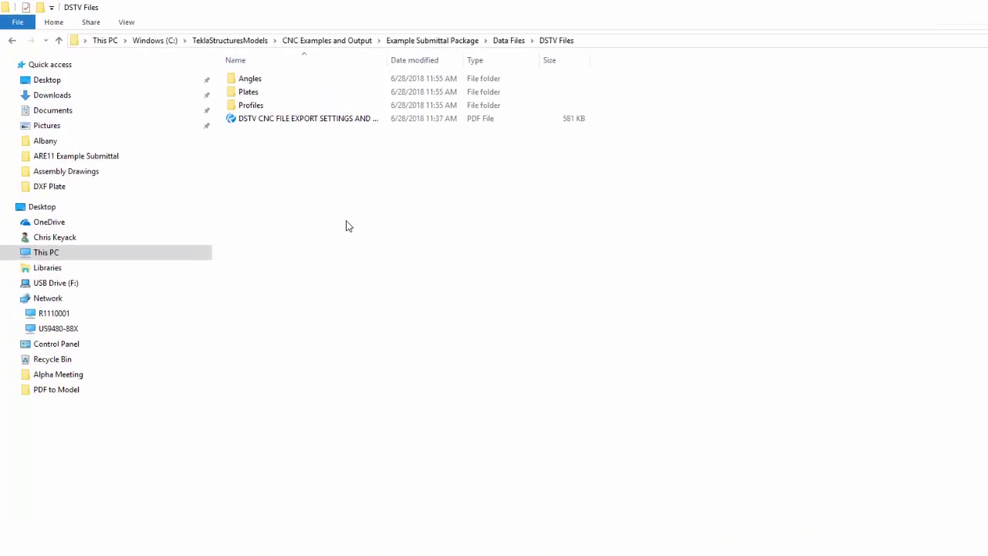
# - Open the Plates folder, return to Data Files via the breadcrumb, then open the DXF Plate folder
pyautogui.doubleClick(280, 91)
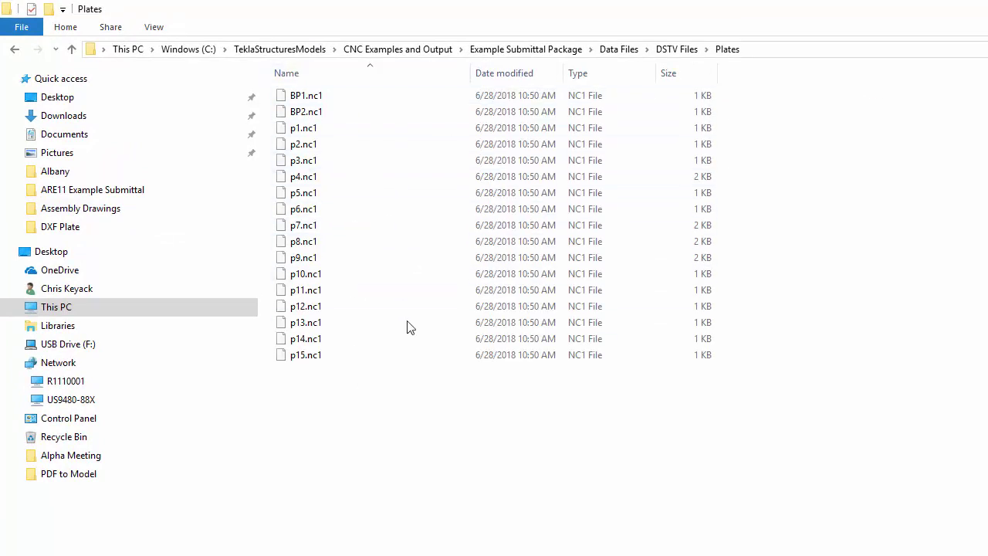
pyautogui.click(609, 48)
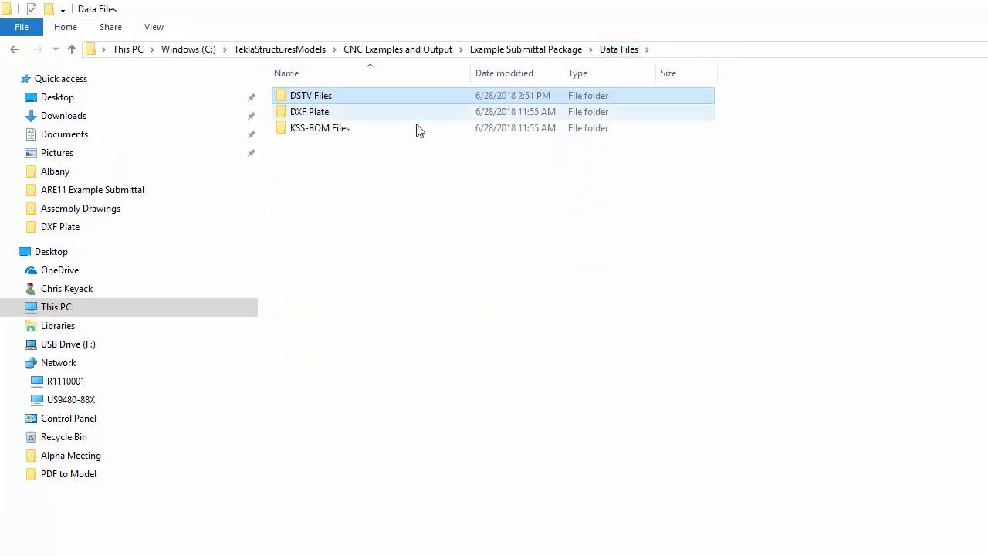
pyautogui.doubleClick(356, 114)
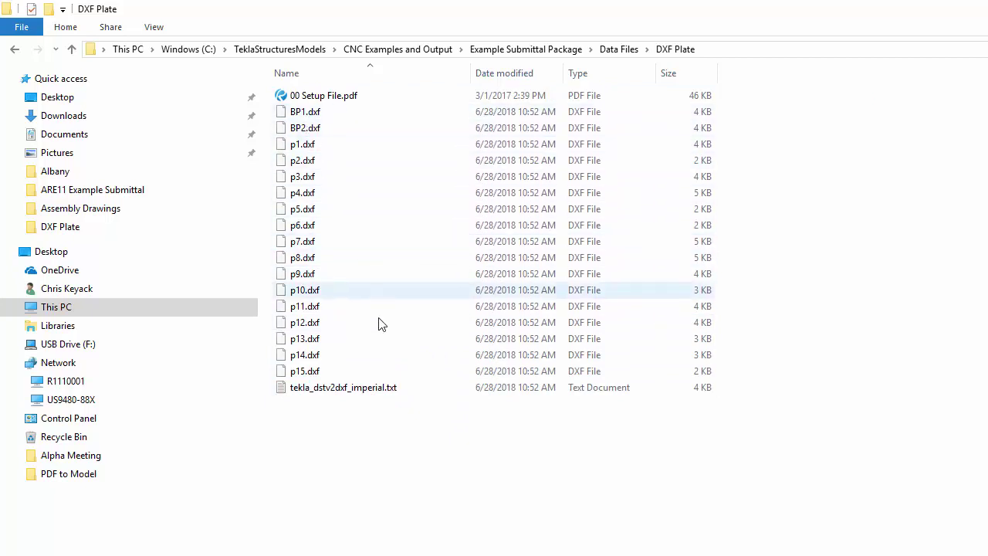
pyautogui.doubleClick(378, 394)
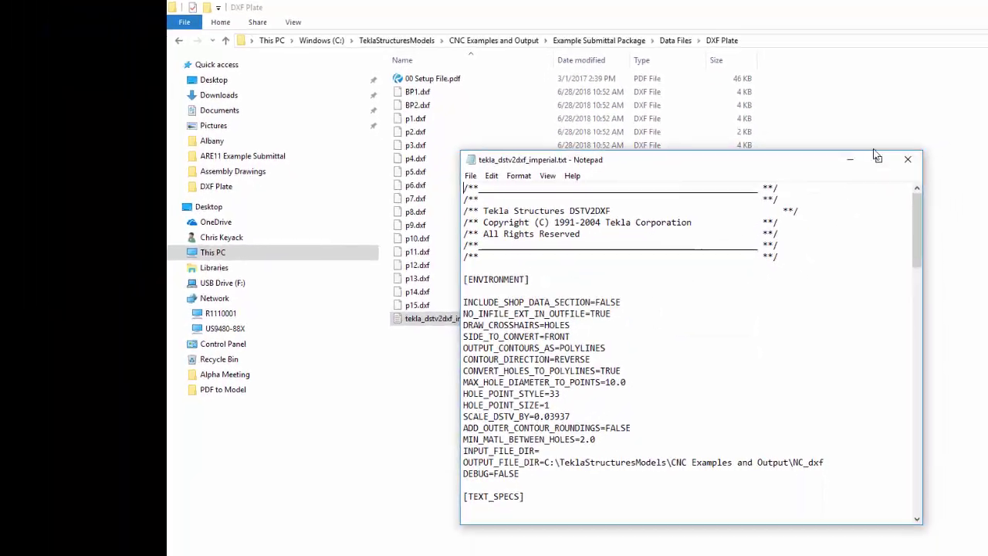
pyautogui.click(877, 158)
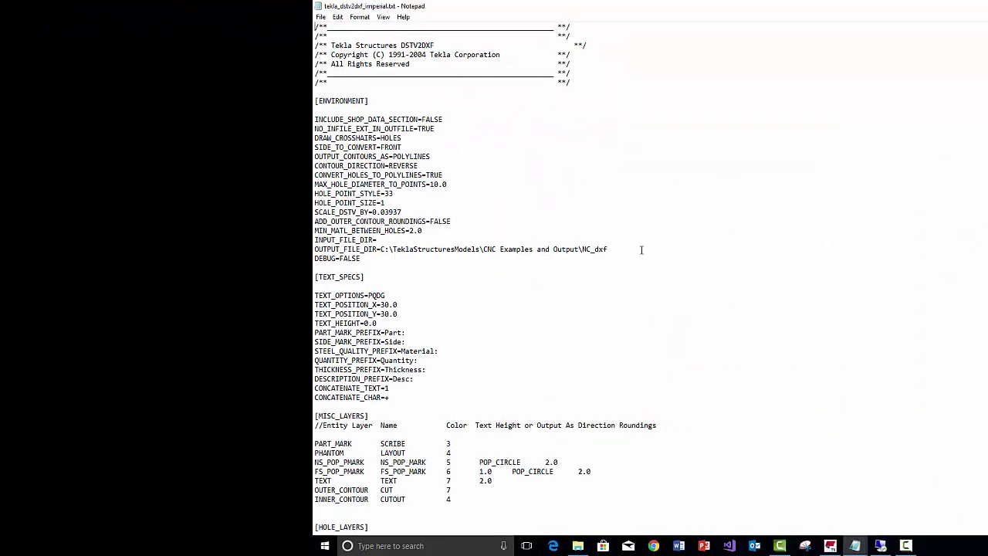
pyautogui.scroll(-15, 643, 251)
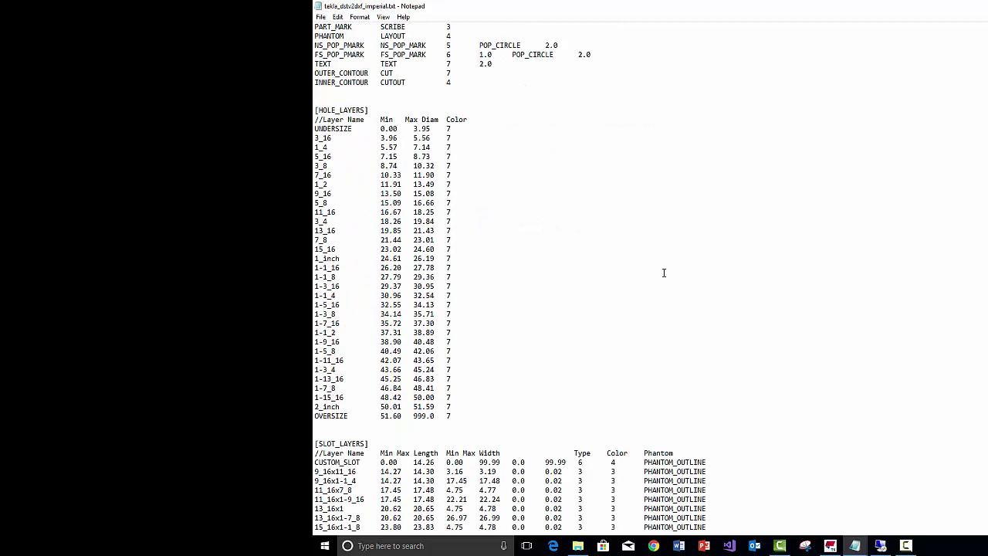
pyautogui.scroll(-3, 664, 272)
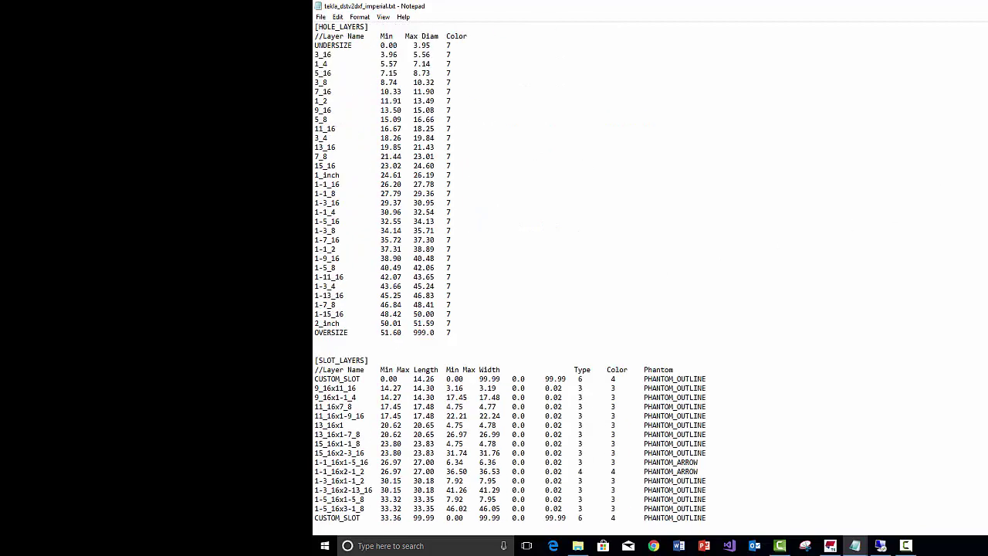
pyautogui.hotkey('alt', 'F4')
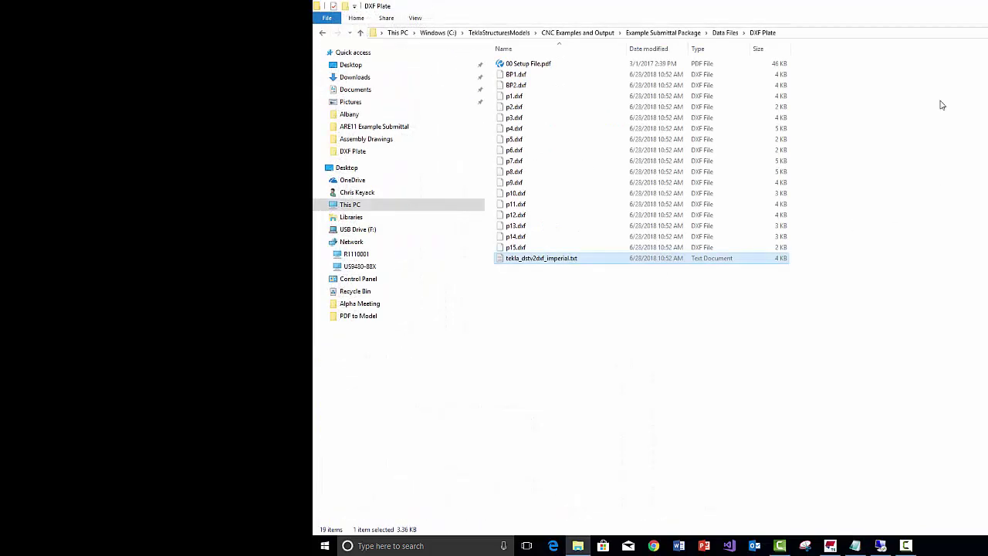
# - Open 00 Setup File.pdf in Revu and scroll through its environment settings
pyautogui.doubleClick(567, 64)
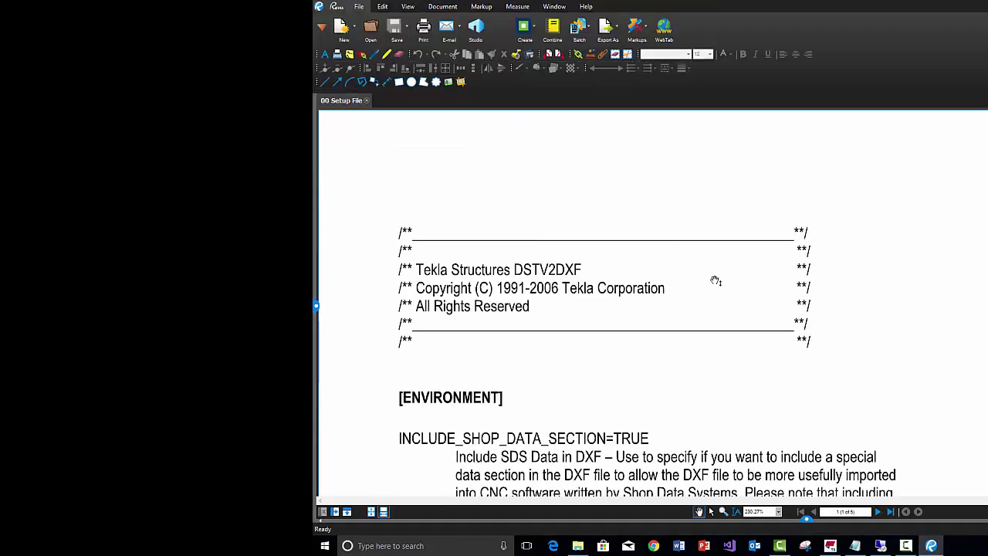
pyautogui.scroll(-1, 695, 326)
pyautogui.scroll(-2, 695, 327)
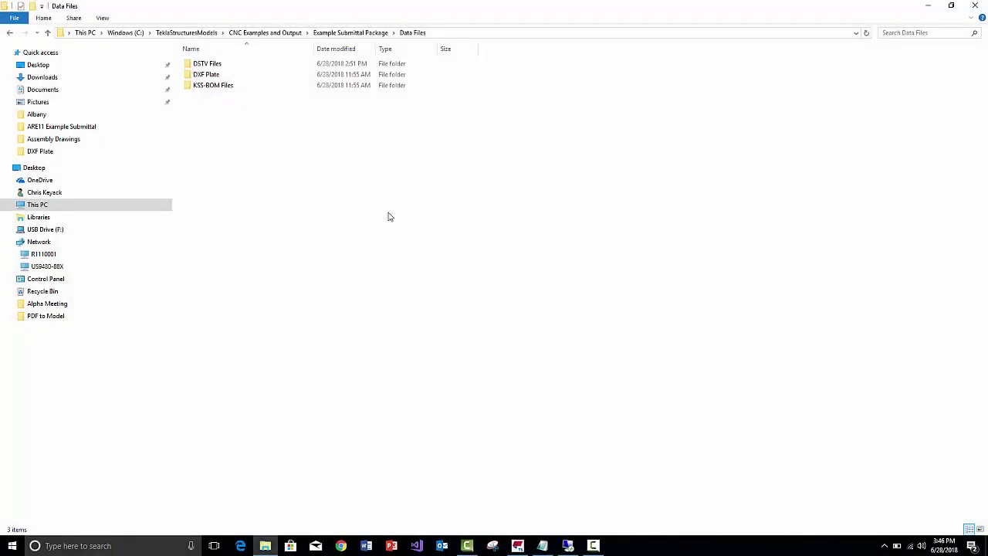
# - Select and open the KSS-BOM Files folder
pyautogui.click(226, 88)
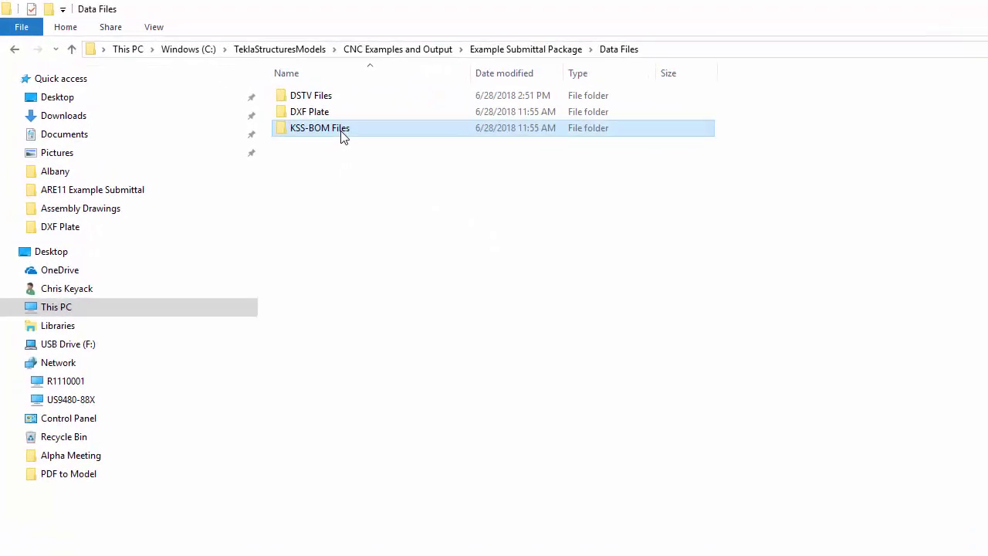
pyautogui.doubleClick(344, 135)
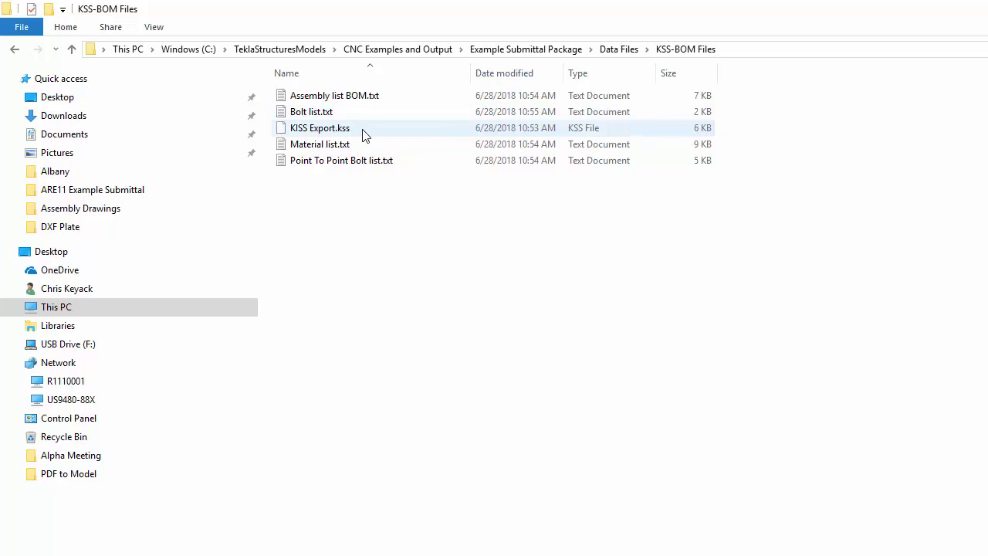
# - View and close Assembly list BOM.txt, Bolt list.txt and Material list.txt in Notepad
pyautogui.doubleClick(361, 95)
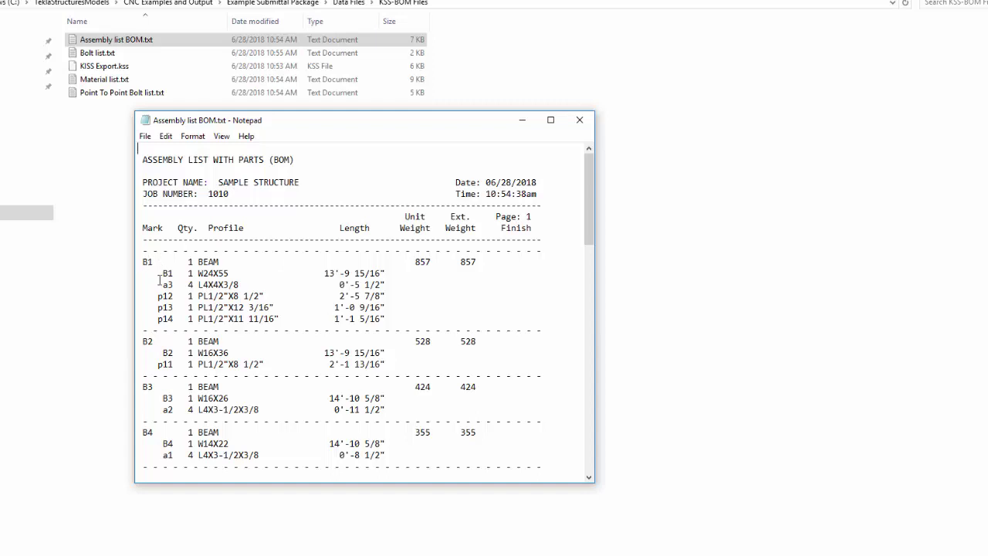
pyautogui.click(579, 120)
pyautogui.doubleClick(198, 54)
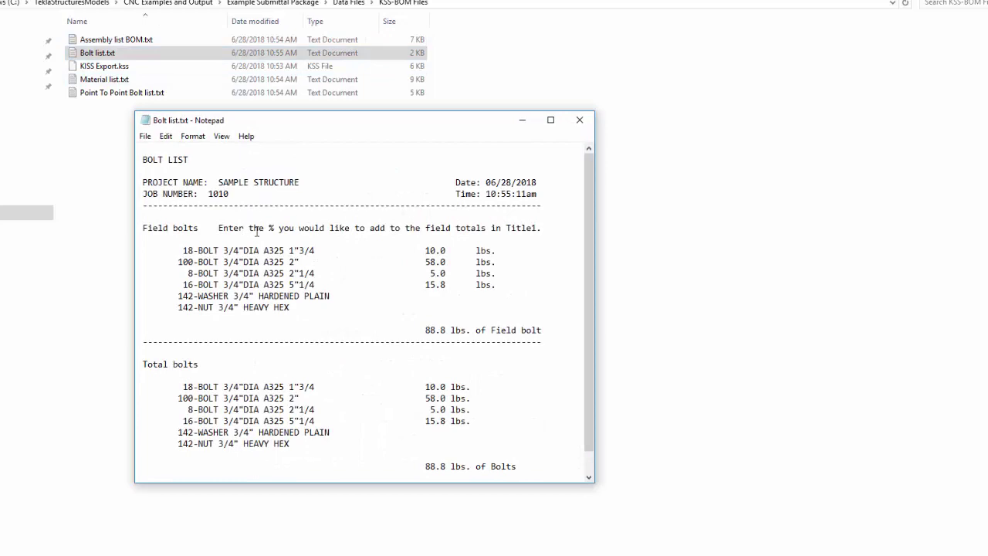
pyautogui.click(580, 120)
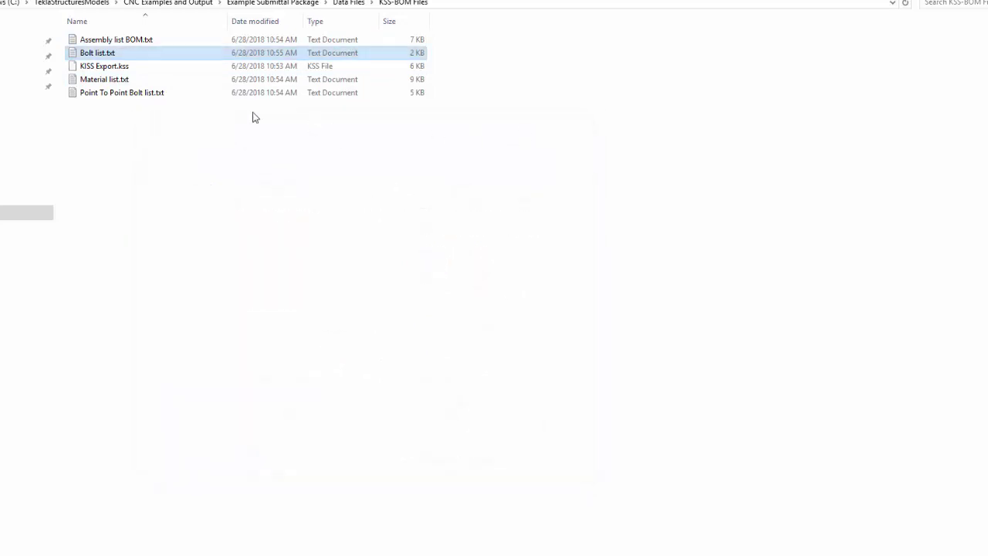
pyautogui.doubleClick(113, 80)
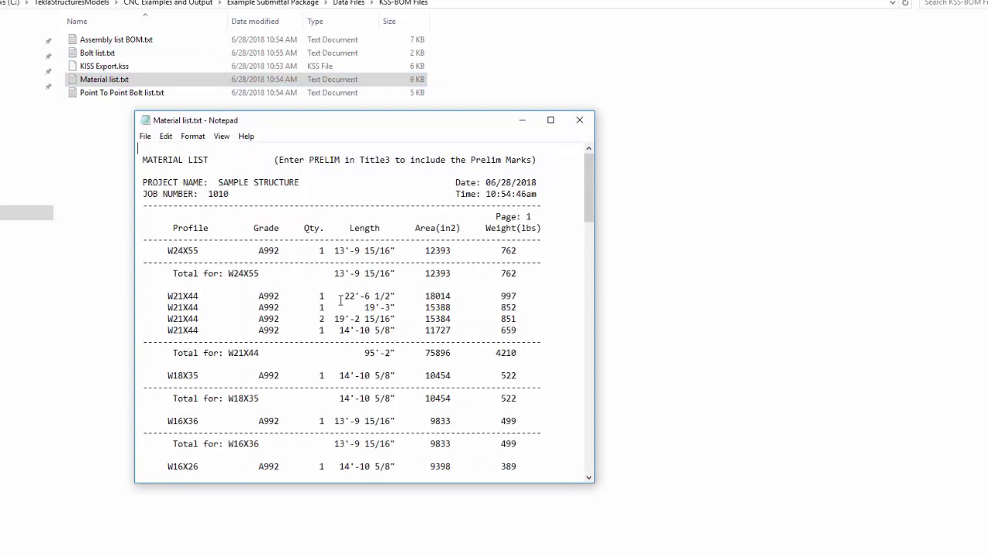
pyautogui.click(579, 122)
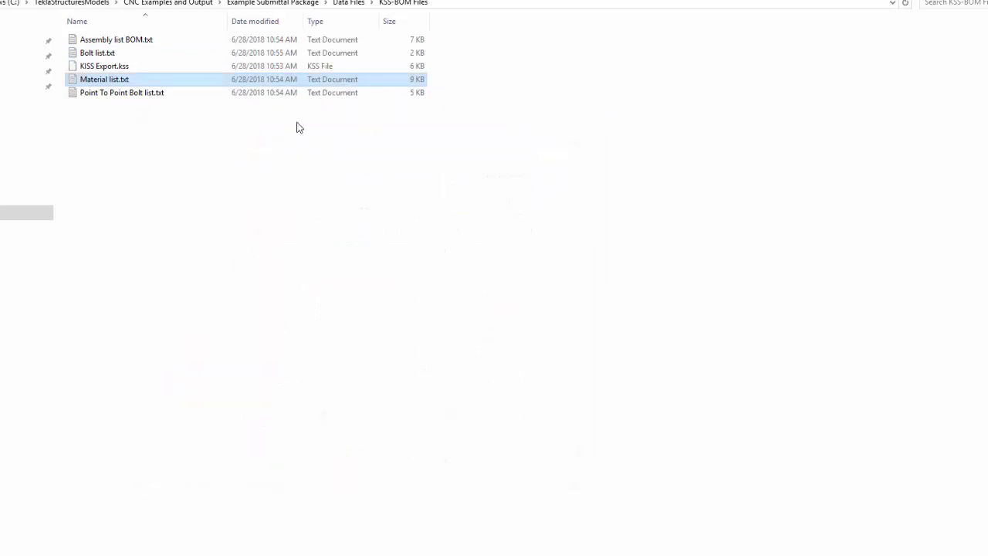
# - Review Point To Point Bolt list.txt in an enlarged Notepad window, then close it
pyautogui.doubleClick(139, 93)
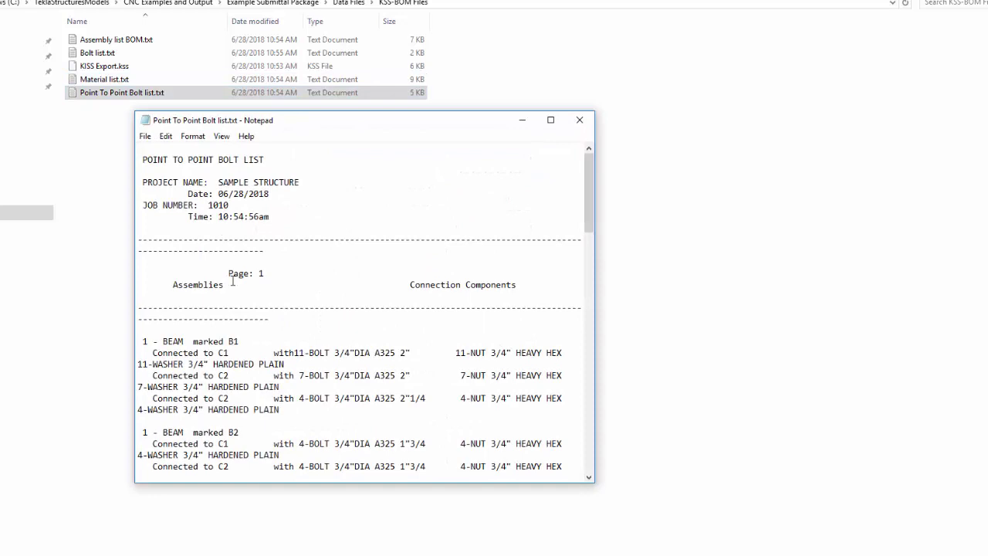
pyautogui.scroll(-4, 251, 332)
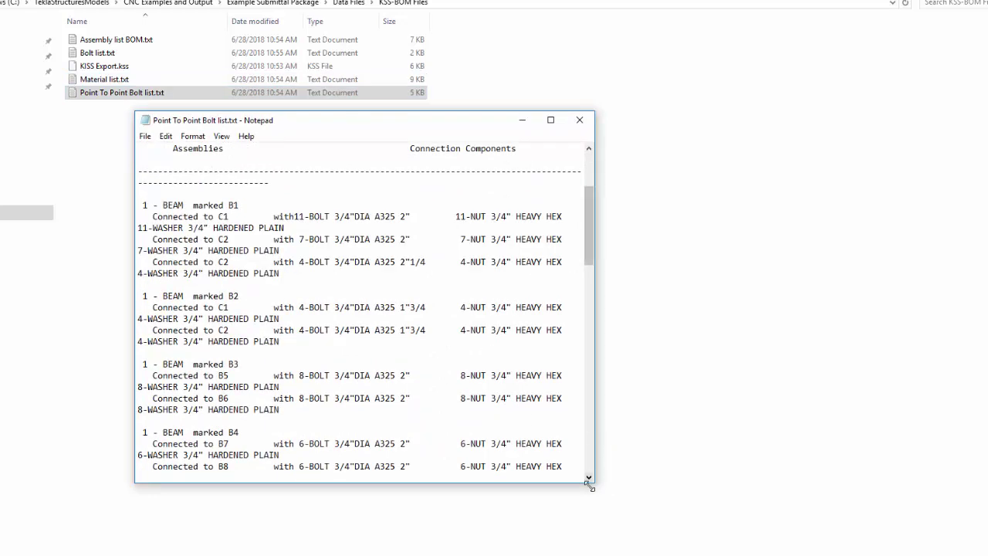
pyautogui.moveTo(591, 483); pyautogui.dragTo(882, 551)
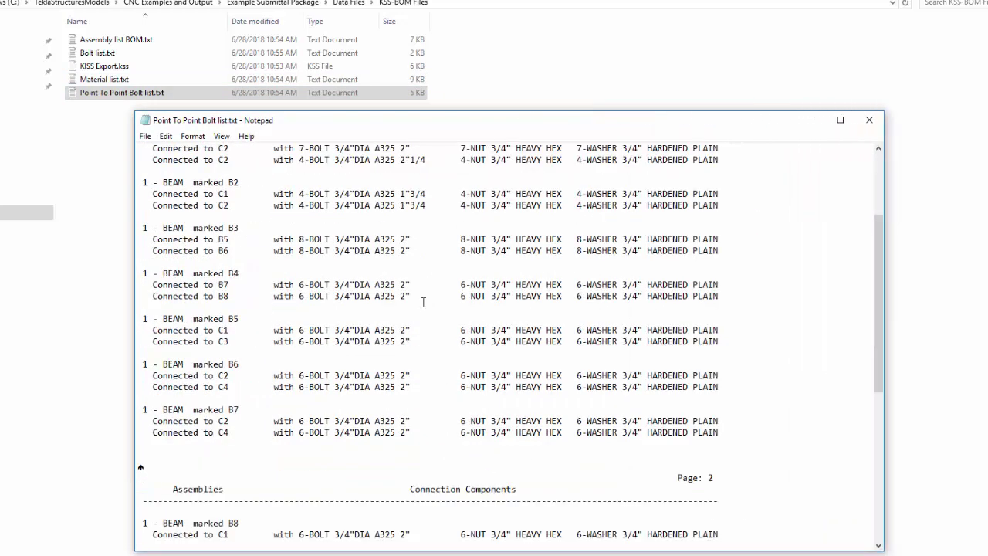
pyautogui.scroll(3, 412, 337)
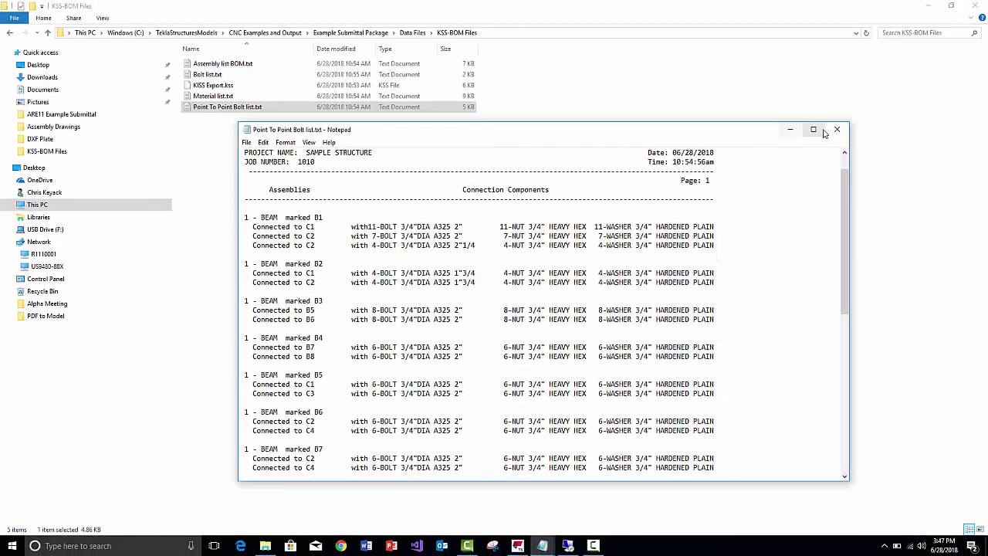
pyautogui.click(839, 128)
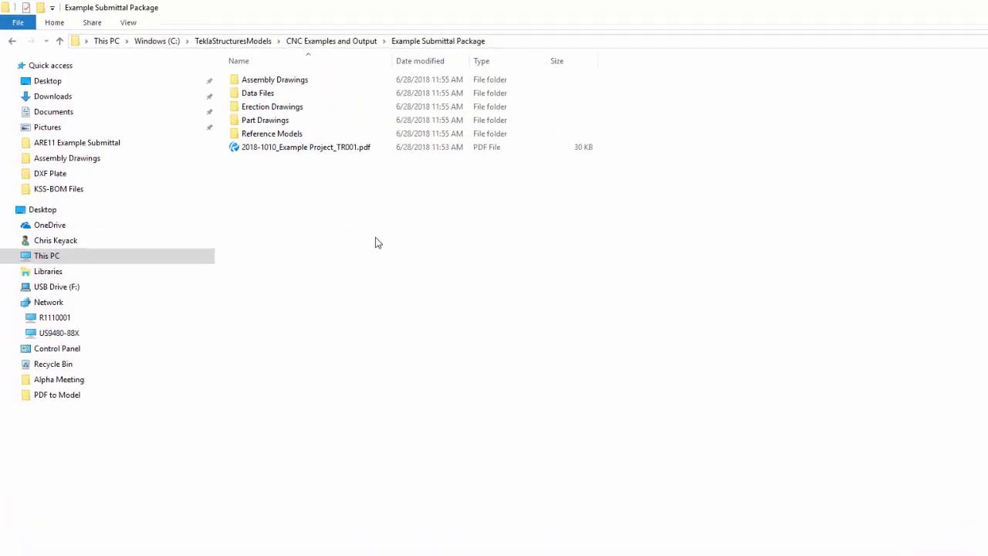
# - Open the Reference Models folder and highlight Example Model.dwg and Example Model.ifc, then deselect
pyautogui.click(307, 134)
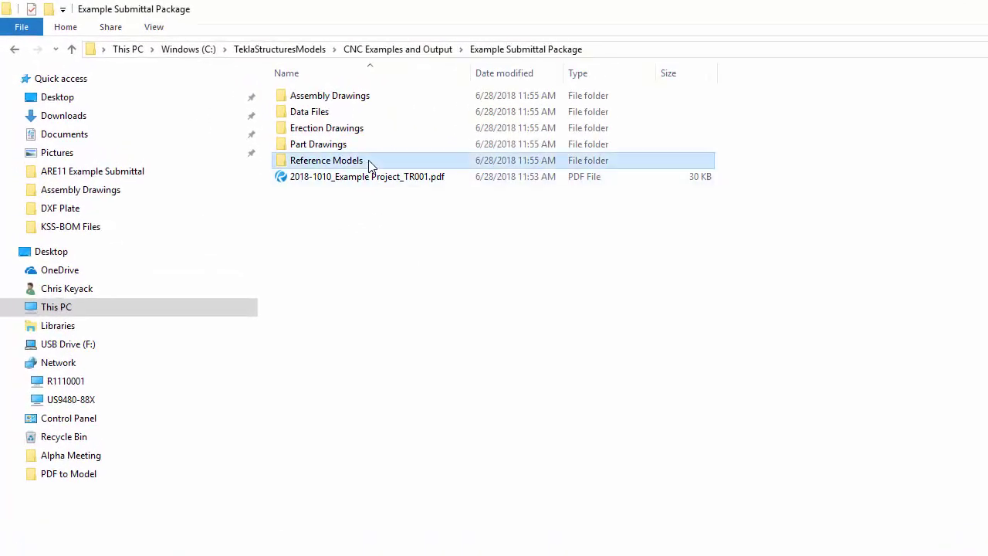
pyautogui.doubleClick(369, 162)
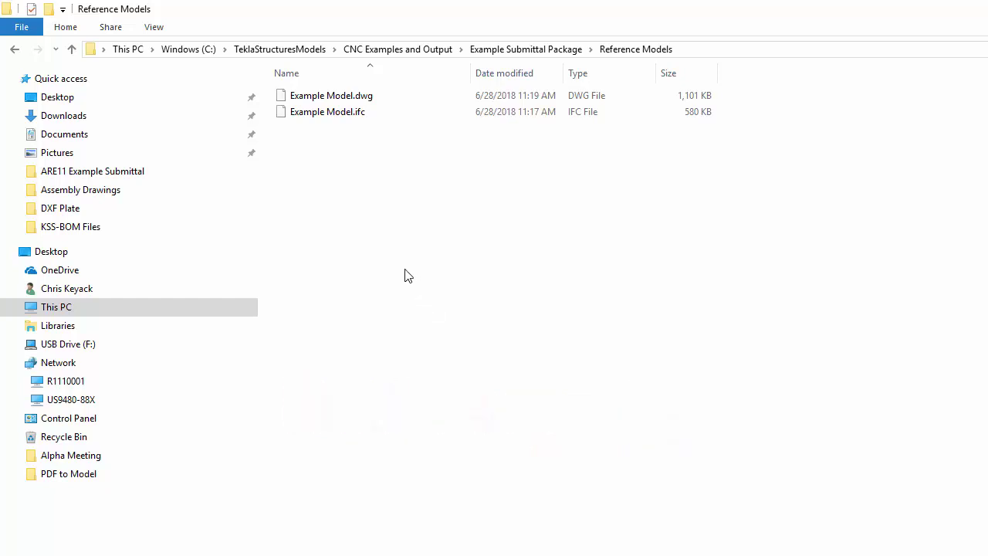
pyautogui.click(317, 97)
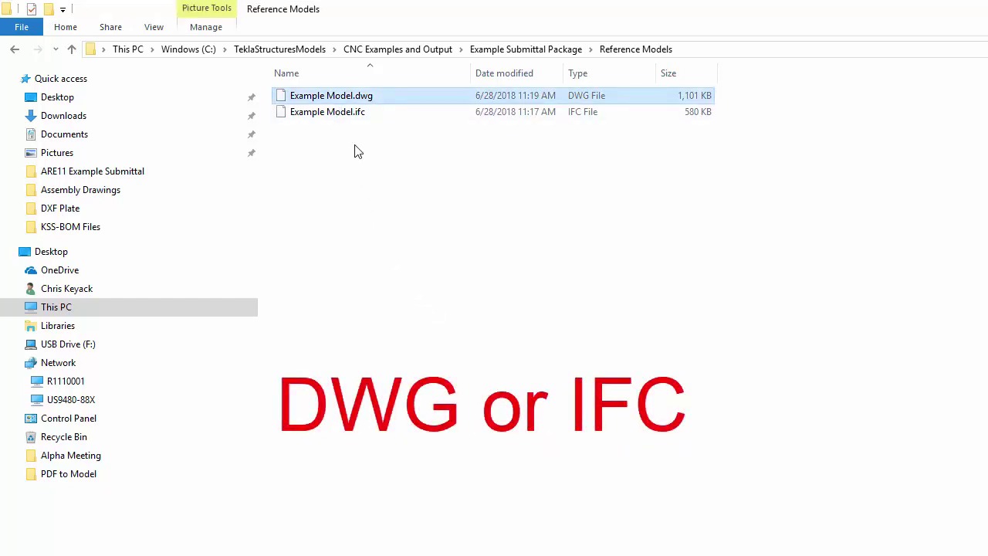
pyautogui.click(339, 116)
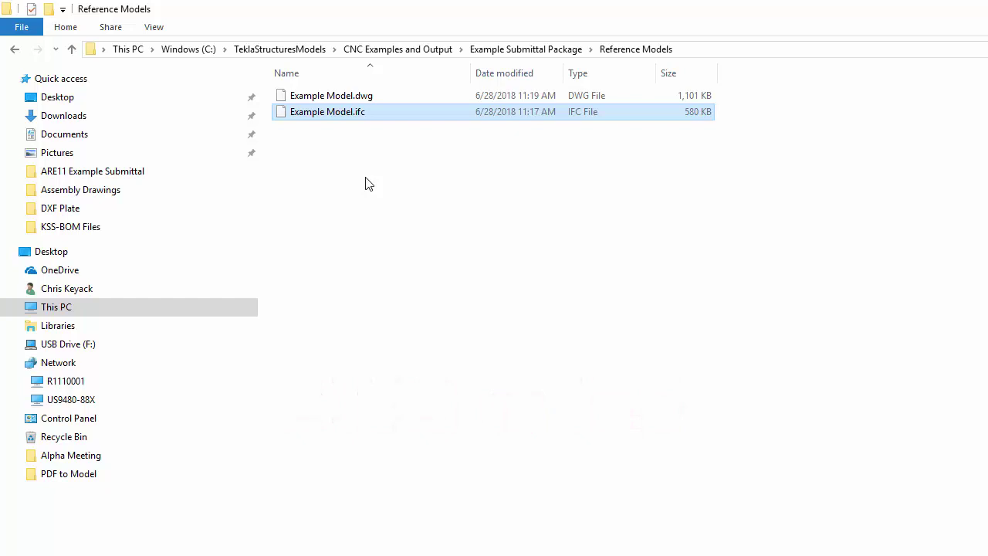
pyautogui.click(367, 183)
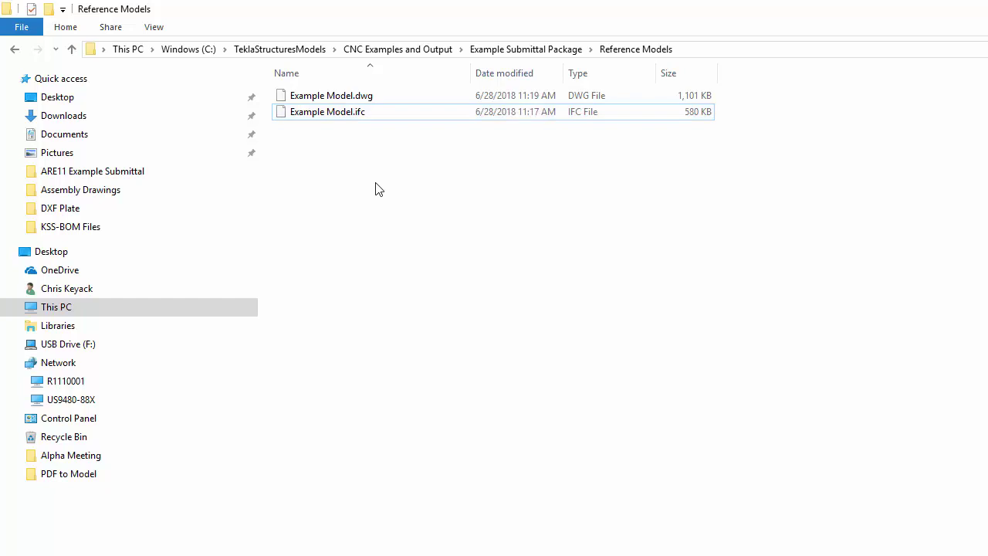